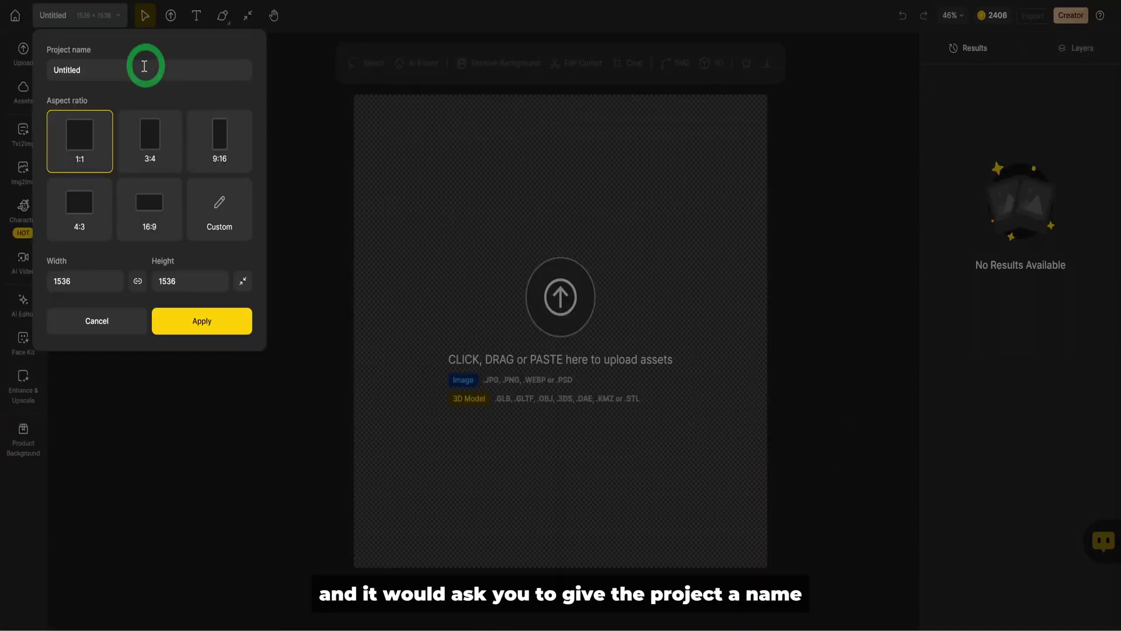
- Rename the project to MCC and apply a 16:9 canvas of 1536 × 864
{"action": "left_click_drag", "start_coordinate": [144, 65], "coordinate": [12, 70]}
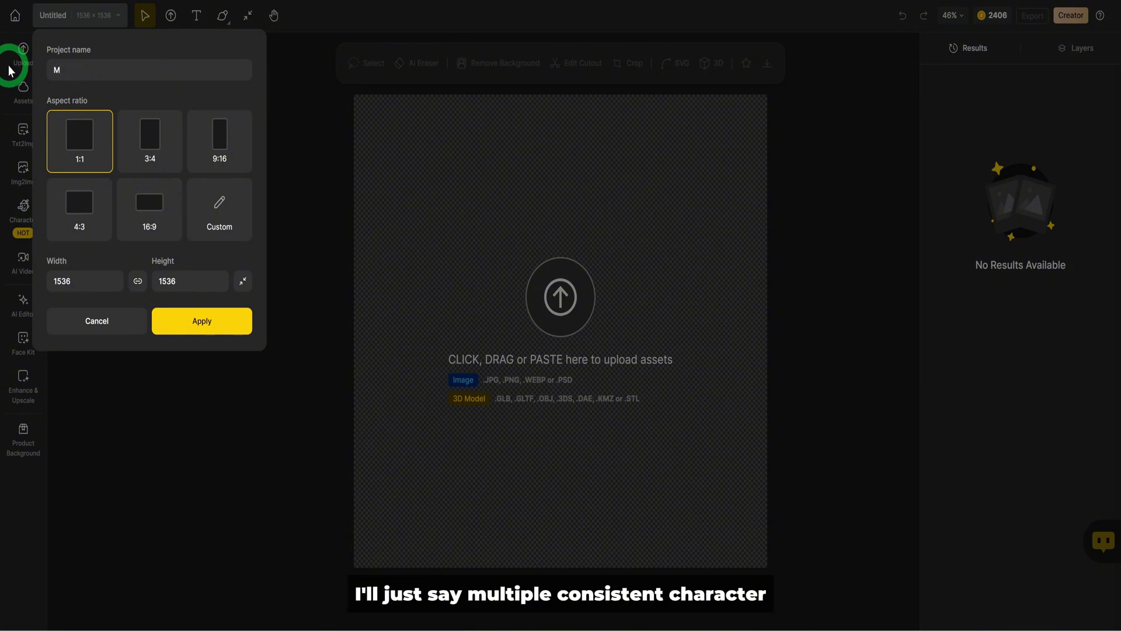
{"action": "type", "text": "MCC"}
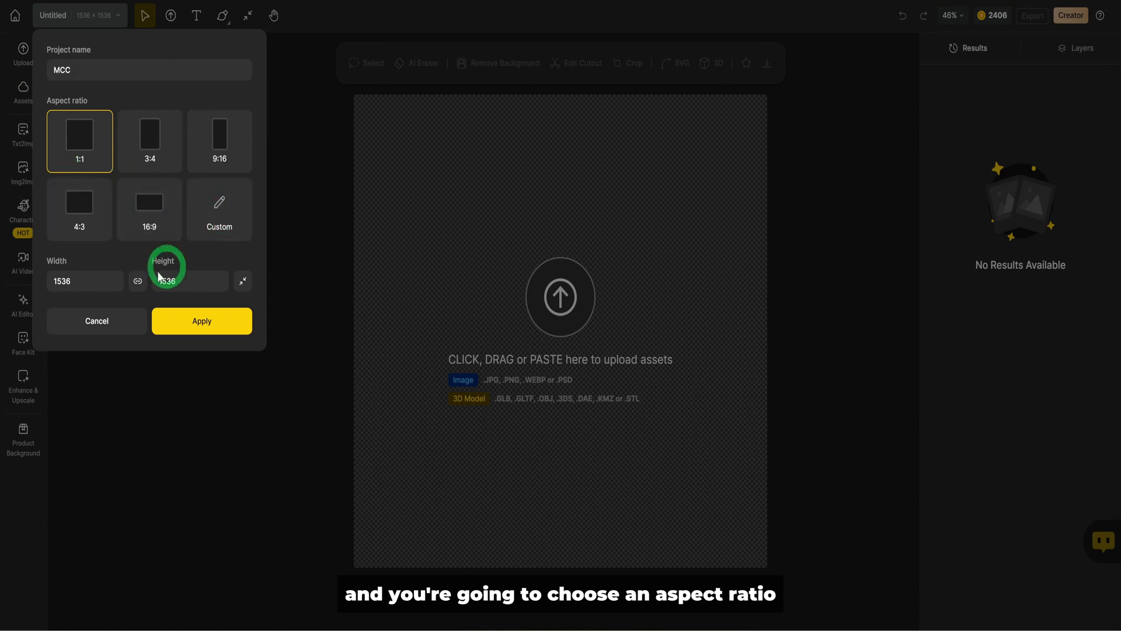
{"action": "left_click", "coordinate": [153, 220]}
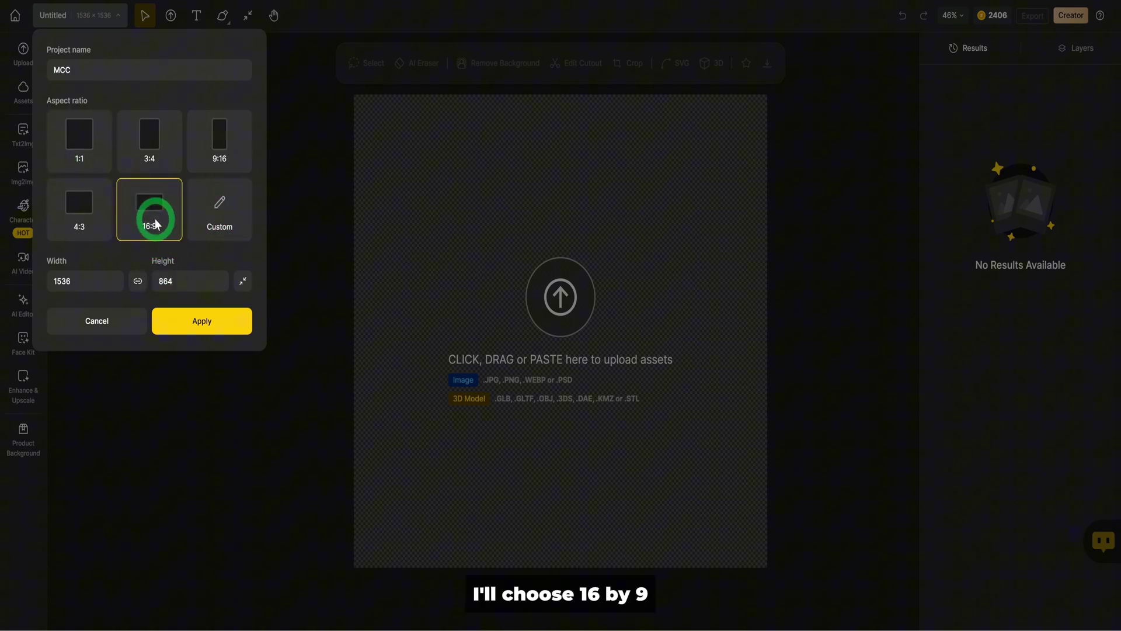
{"action": "left_click", "coordinate": [230, 331]}
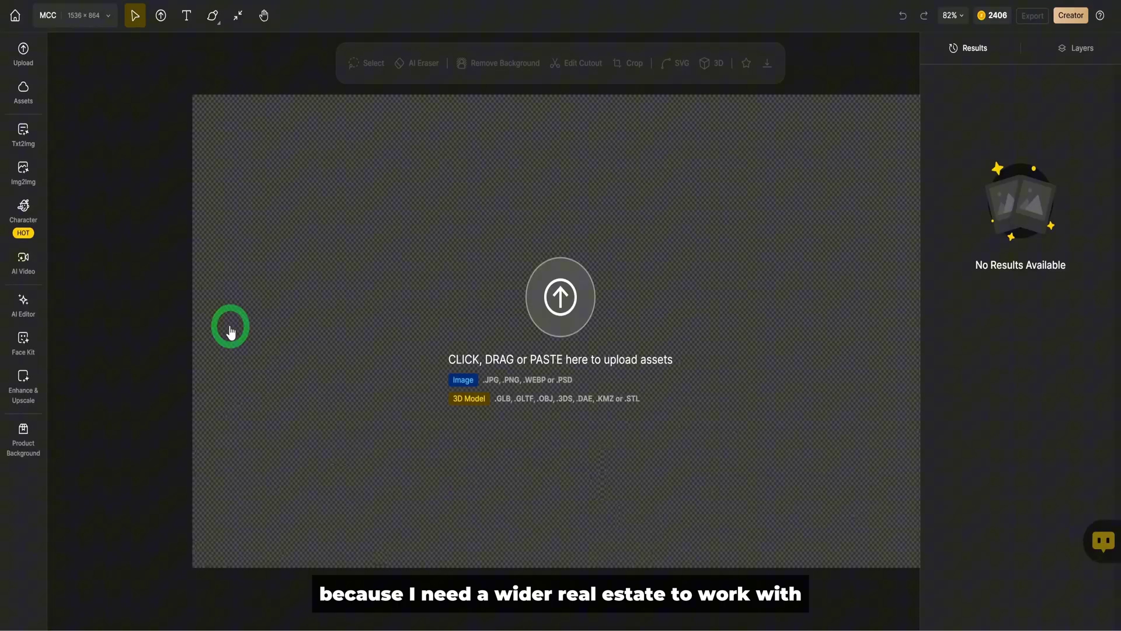
- Open the Character panel from the left sidebar
{"action": "left_click", "coordinate": [16, 222]}
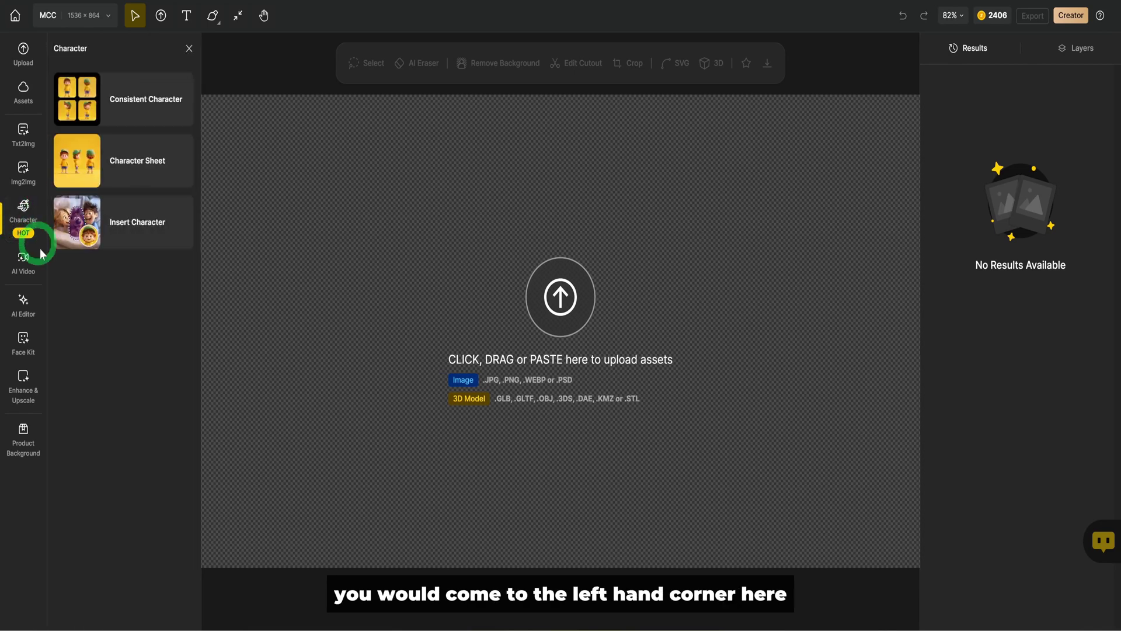
{"action": "left_click", "coordinate": [93, 327]}
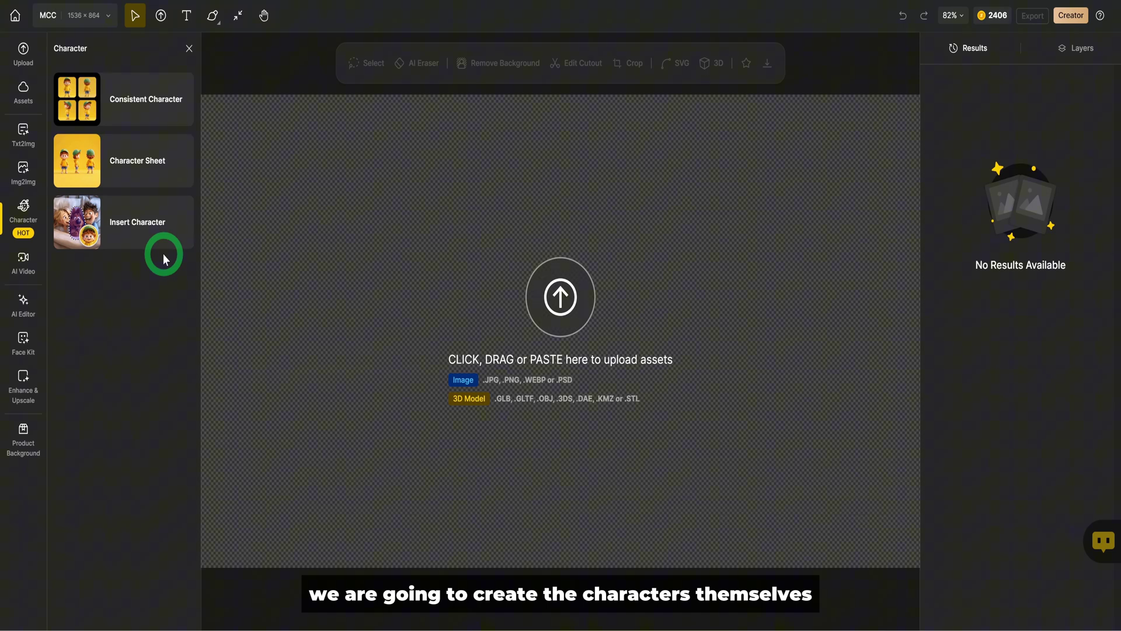
- Start a Cozy 3D character sheet and paste the curly red-haired girl's prompt
{"action": "left_click", "coordinate": [140, 169]}
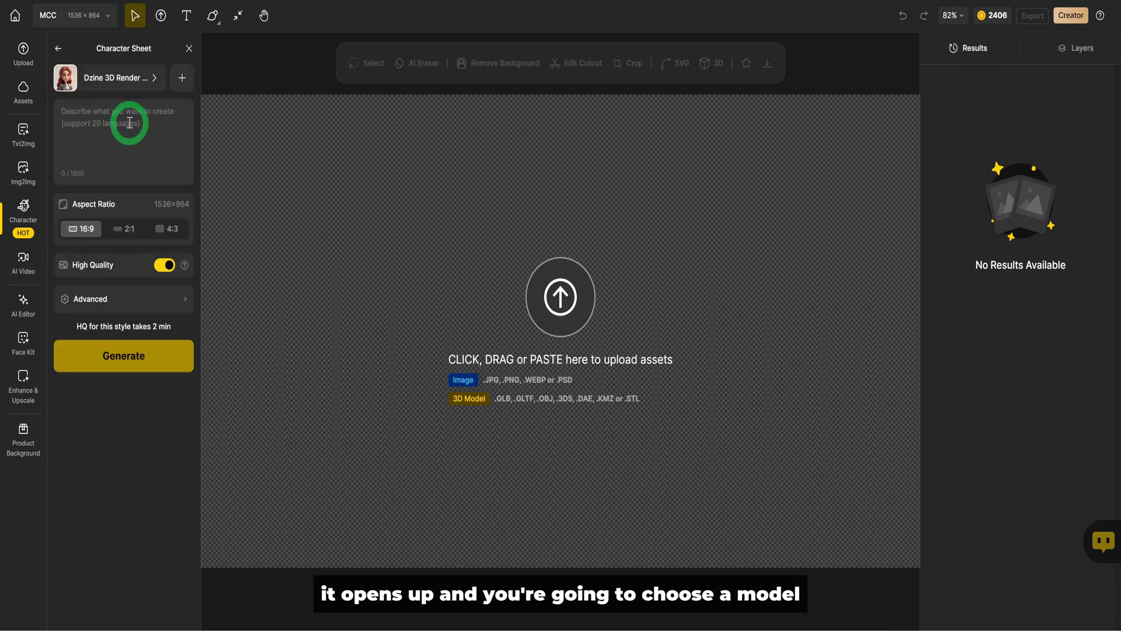
{"action": "left_click", "coordinate": [113, 78]}
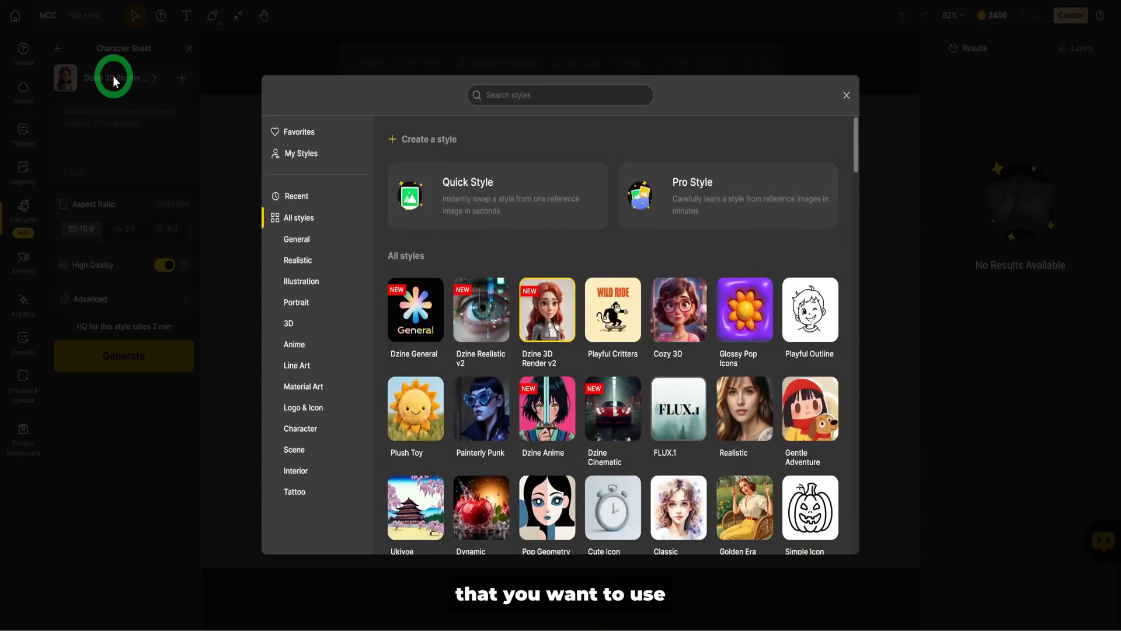
{"action": "left_click", "coordinate": [315, 326]}
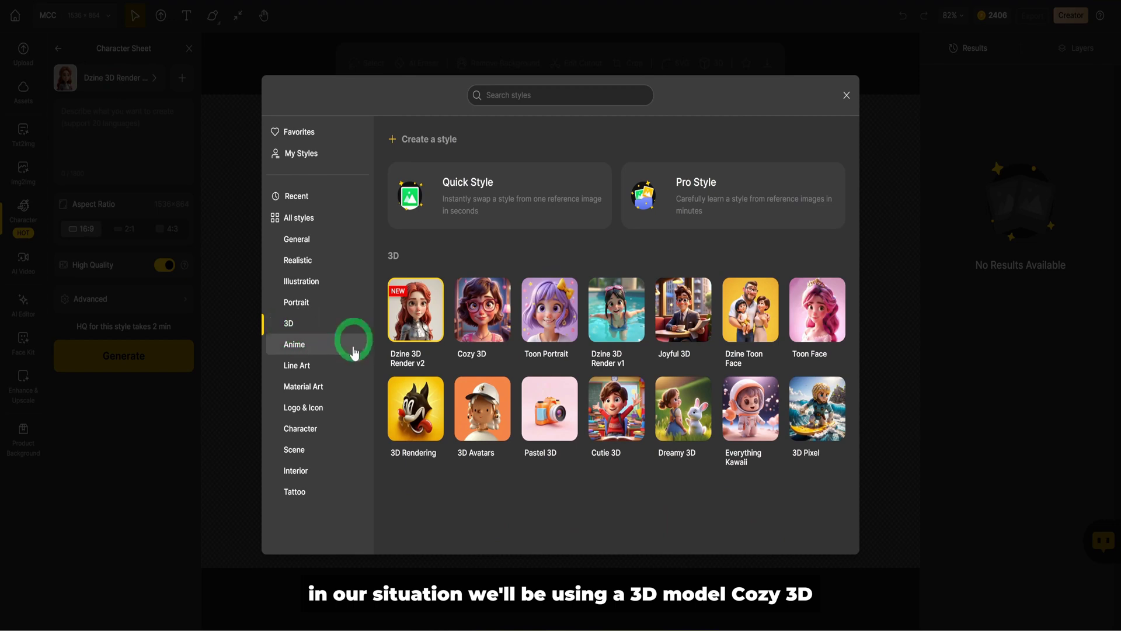
{"action": "left_click", "coordinate": [484, 316]}
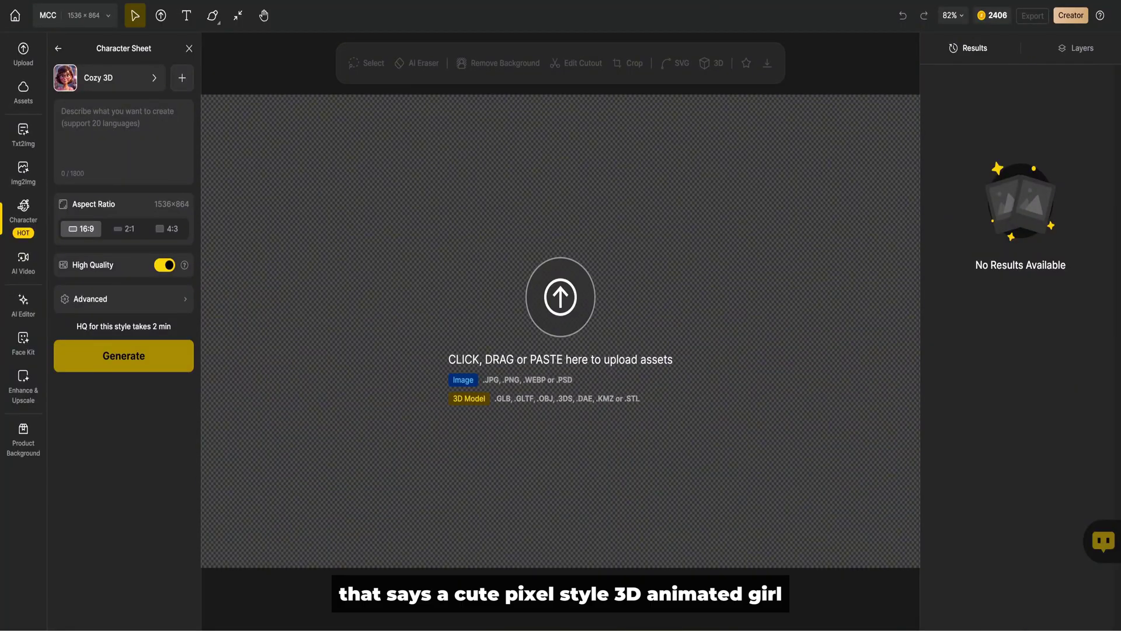
{"action": "left_click", "coordinate": [73, 123]}
{"action": "type", "text": "A cute pixar style 3D animated girl with big brown eyes, wearing a camouflage jacket over a black turtleneck, cargo black pants, and black combat boots. Her hair is curly red, adding a playful, adventurous vibe. character sheet, various poses and angles,4 images"}
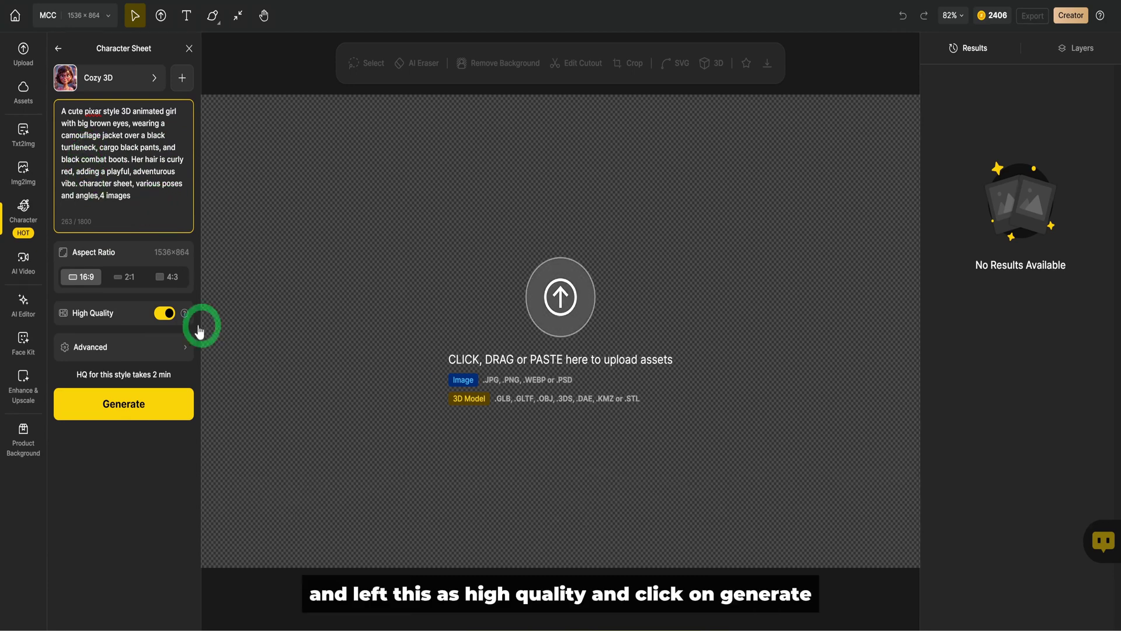
- Generate the Cozy 3D sheets and place the first four-view sheet on the canvas
{"action": "left_click", "coordinate": [138, 405]}
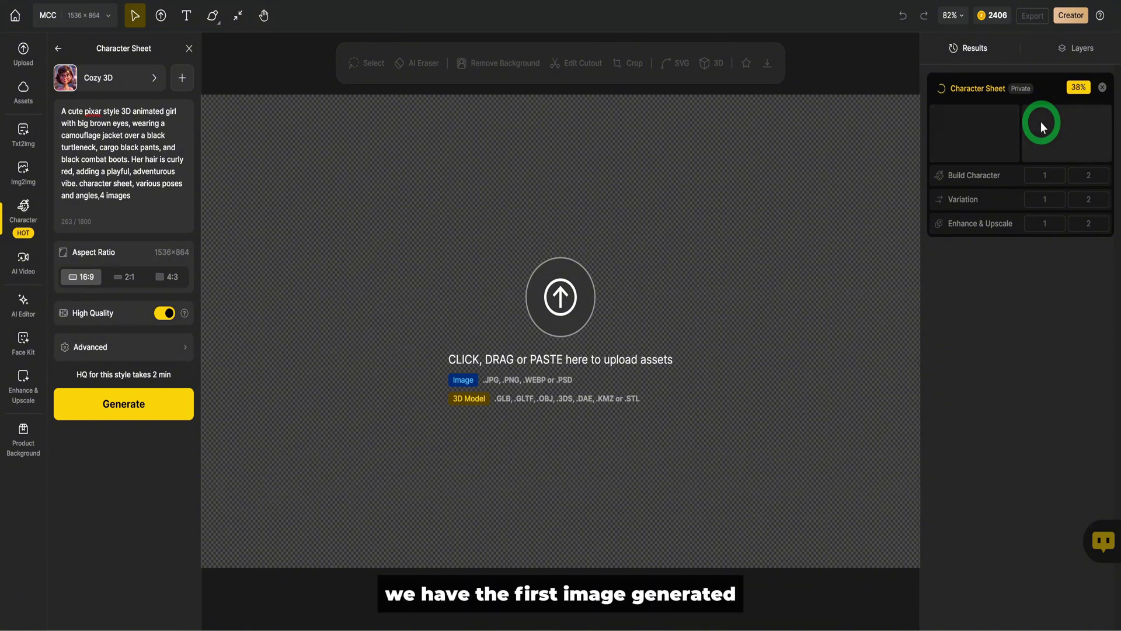
{"action": "mouse_move", "coordinate": [955, 140]}
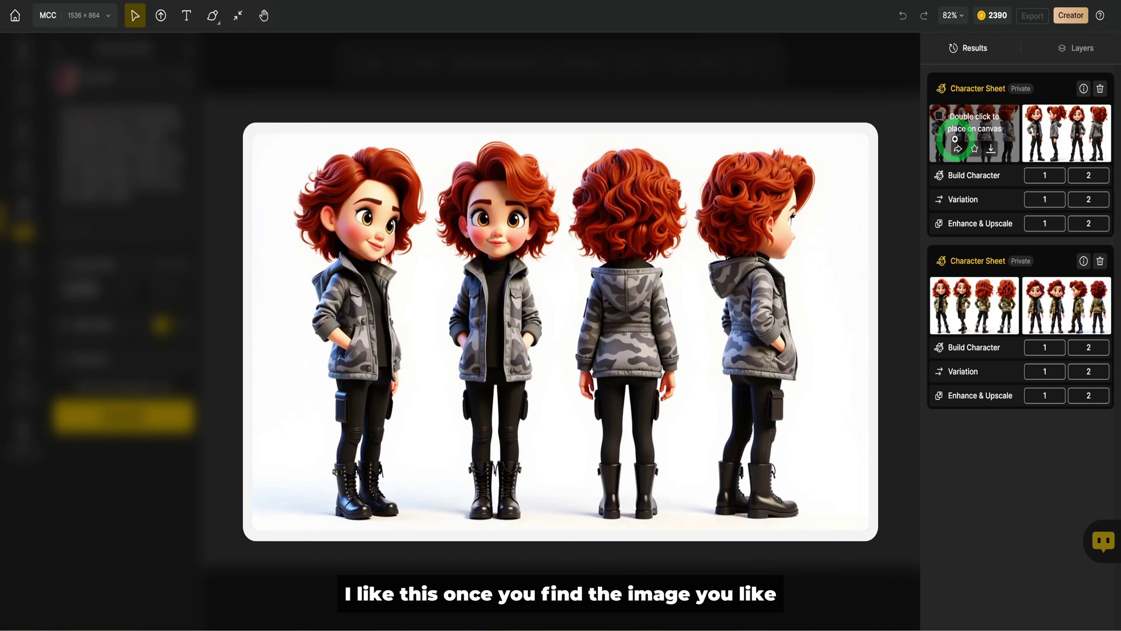
{"action": "double_click", "coordinate": [957, 136]}
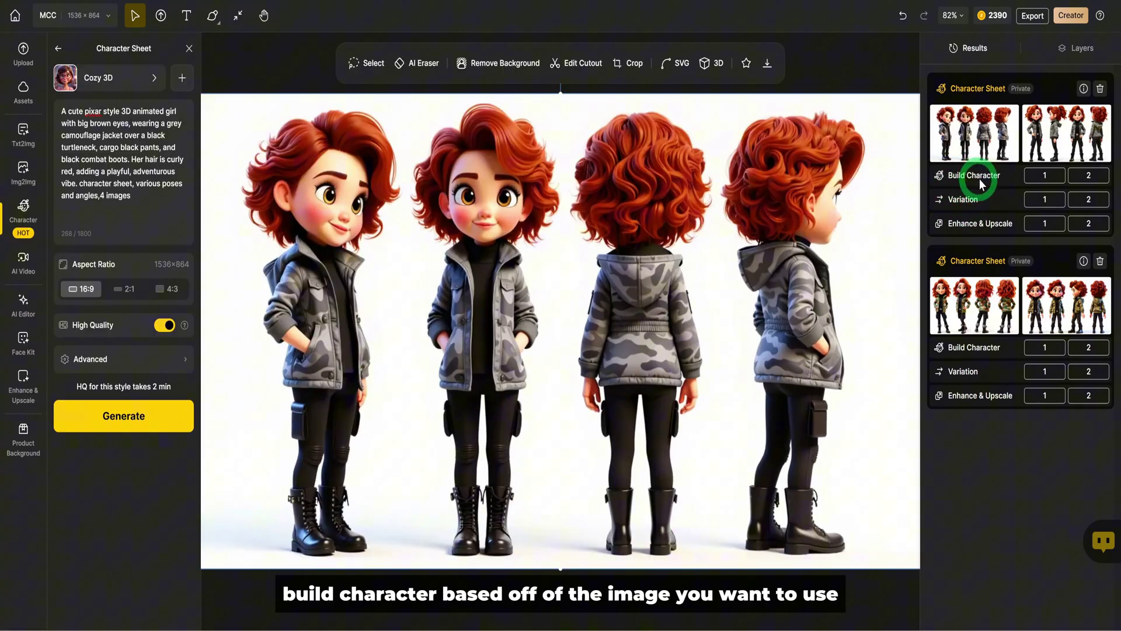
{"action": "mouse_move", "coordinate": [988, 153]}
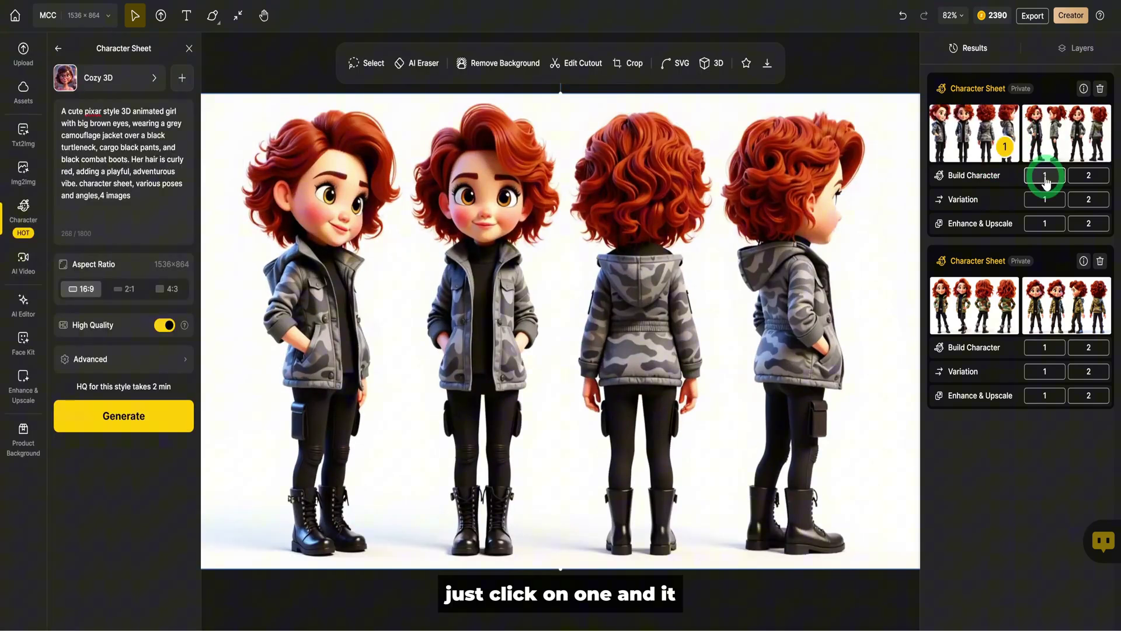
- Build a character from the first sheet, name it Mia, and start training
{"action": "left_click", "coordinate": [1045, 177]}
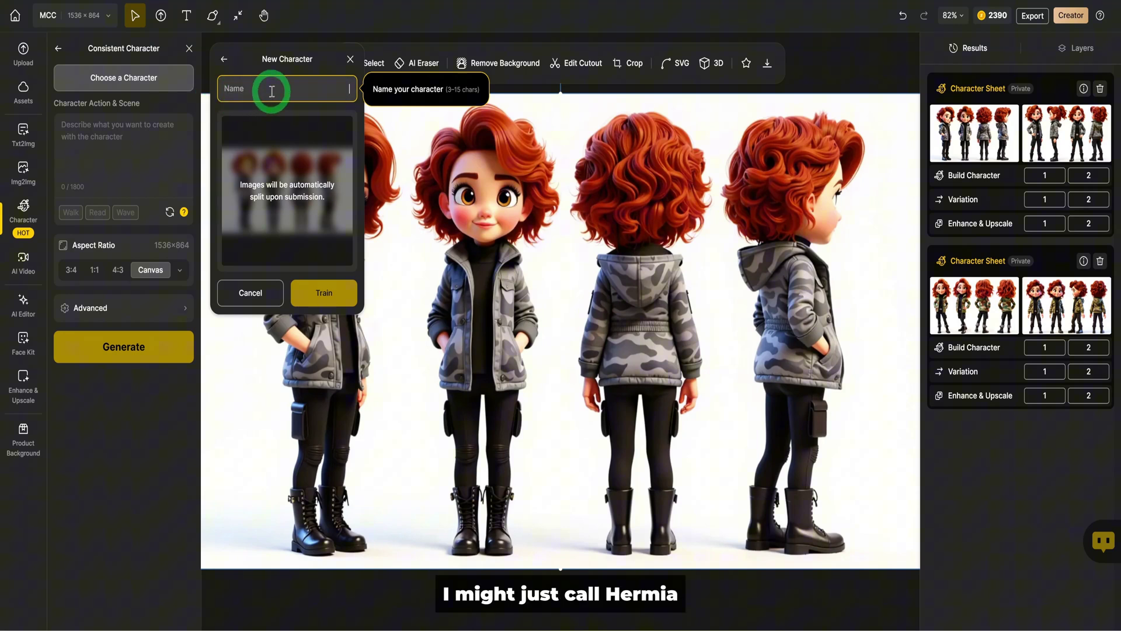
{"action": "type", "text": "Mia"}
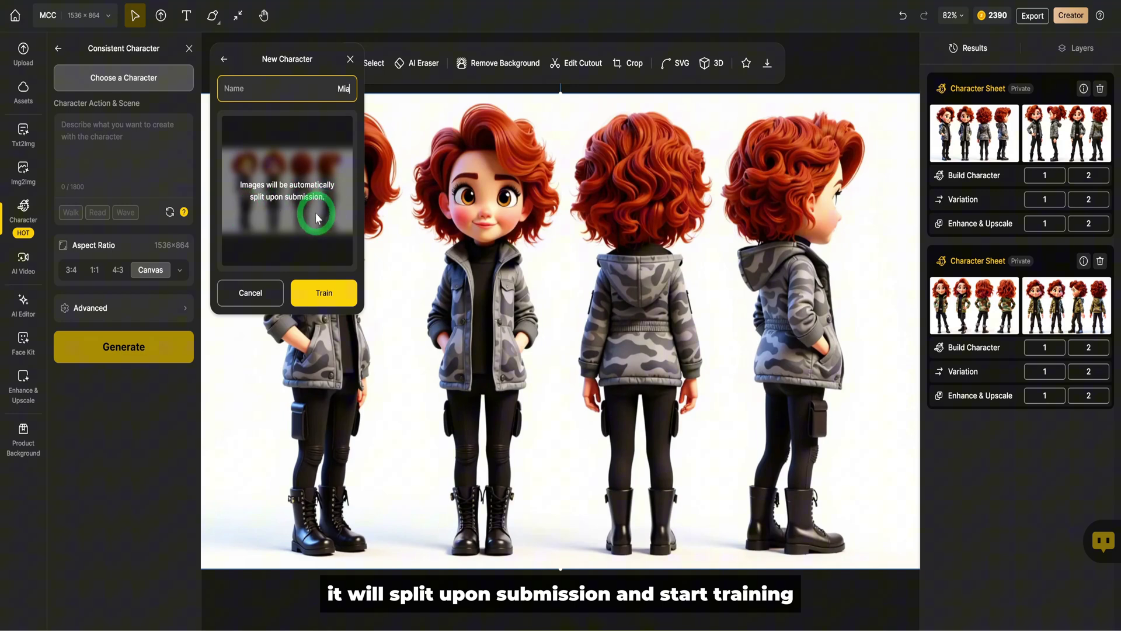
{"action": "left_click", "coordinate": [331, 297]}
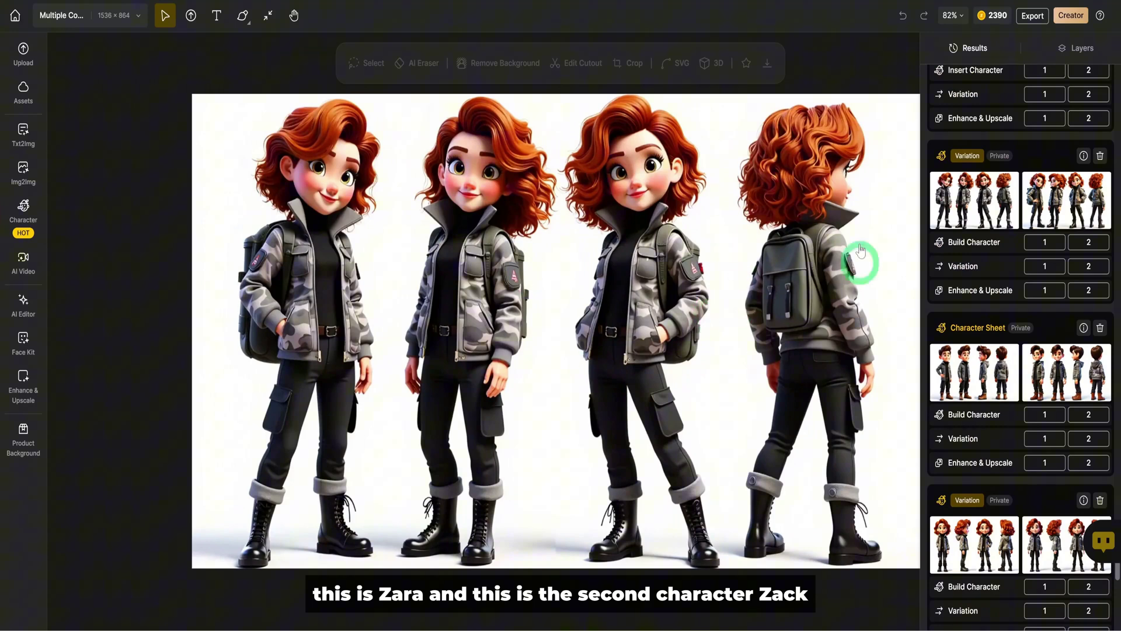
- Preview Zack's character sheet among the Results thumbnails beside Zara's sheet
{"action": "mouse_move", "coordinate": [1073, 363]}
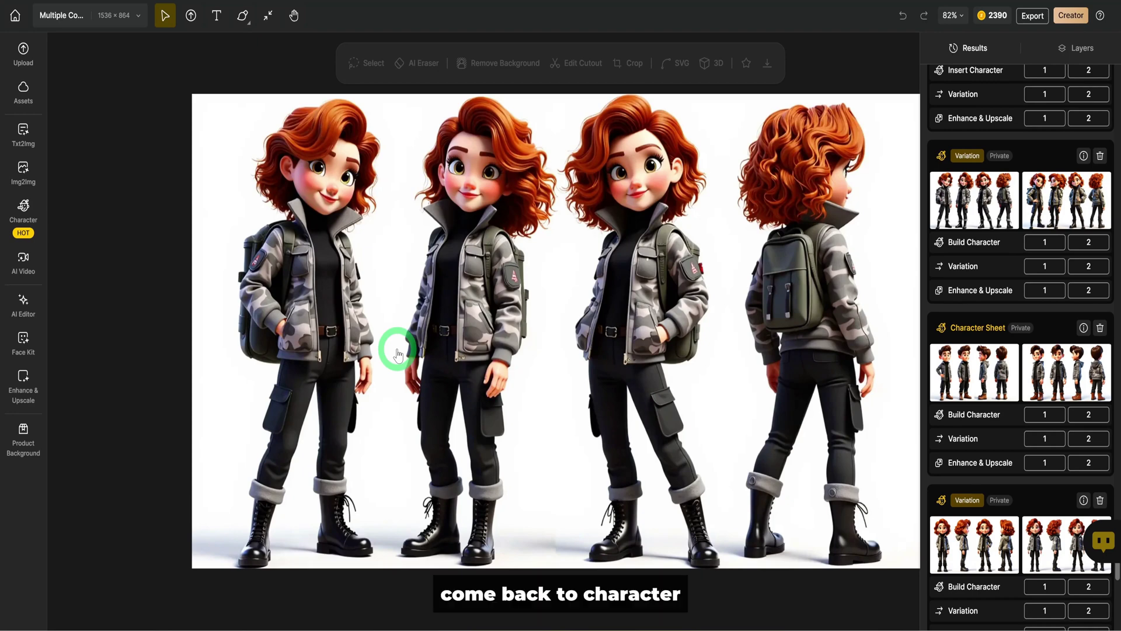
- Open Consistent Character and choose Zara from the Character Library
{"action": "left_click", "coordinate": [29, 220]}
{"action": "left_click", "coordinate": [138, 100]}
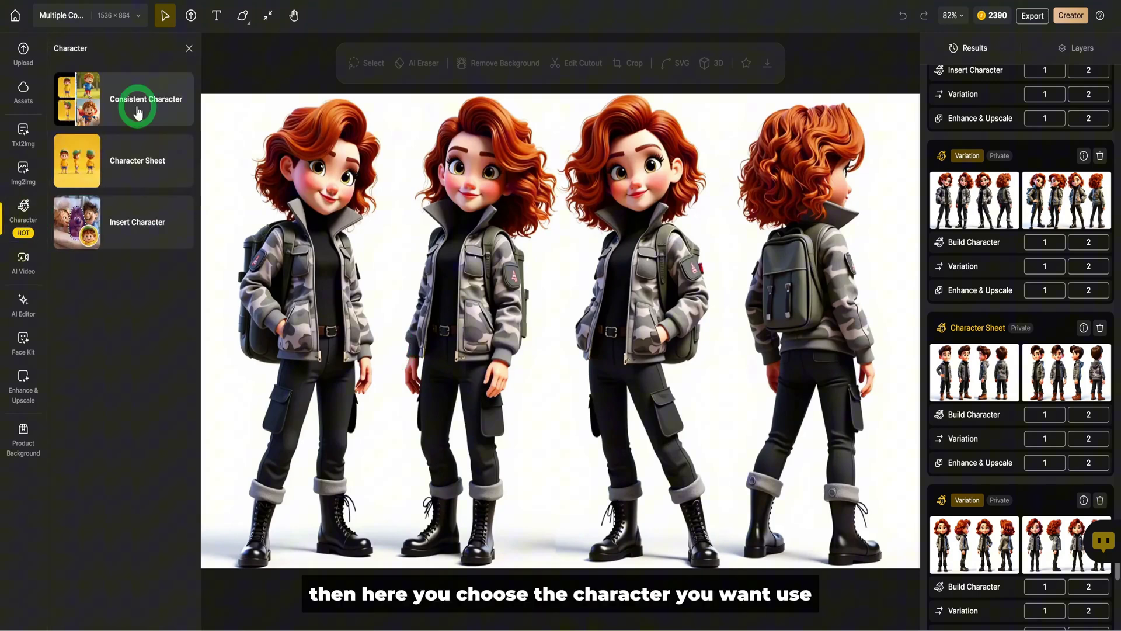
{"action": "left_click", "coordinate": [620, 508]}
{"action": "left_click", "coordinate": [138, 78]}
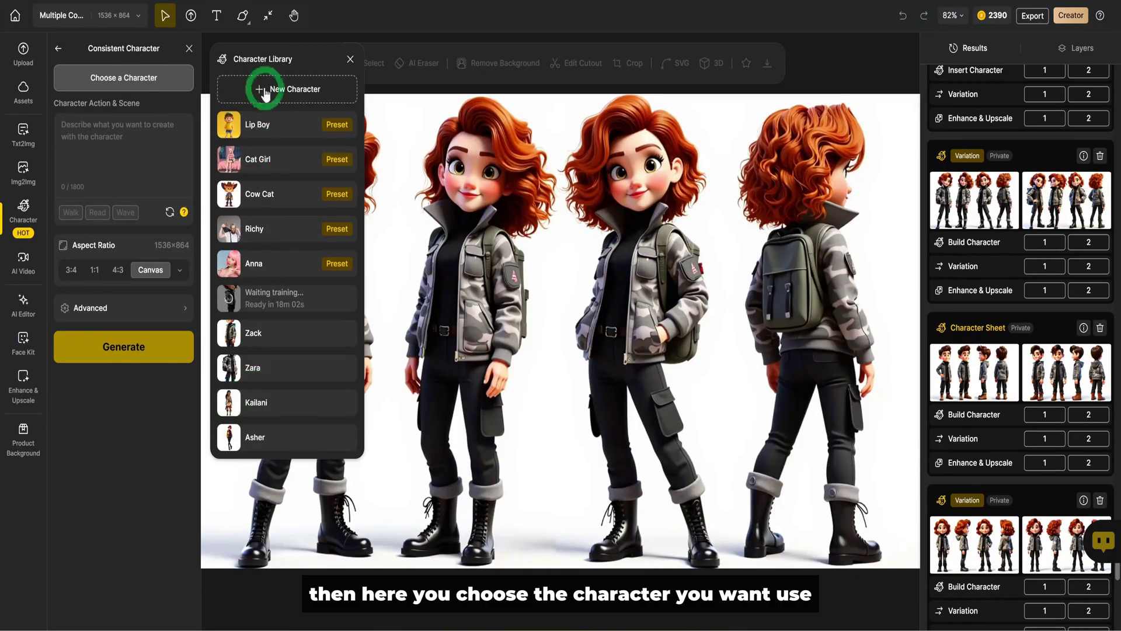
{"action": "left_click", "coordinate": [247, 360]}
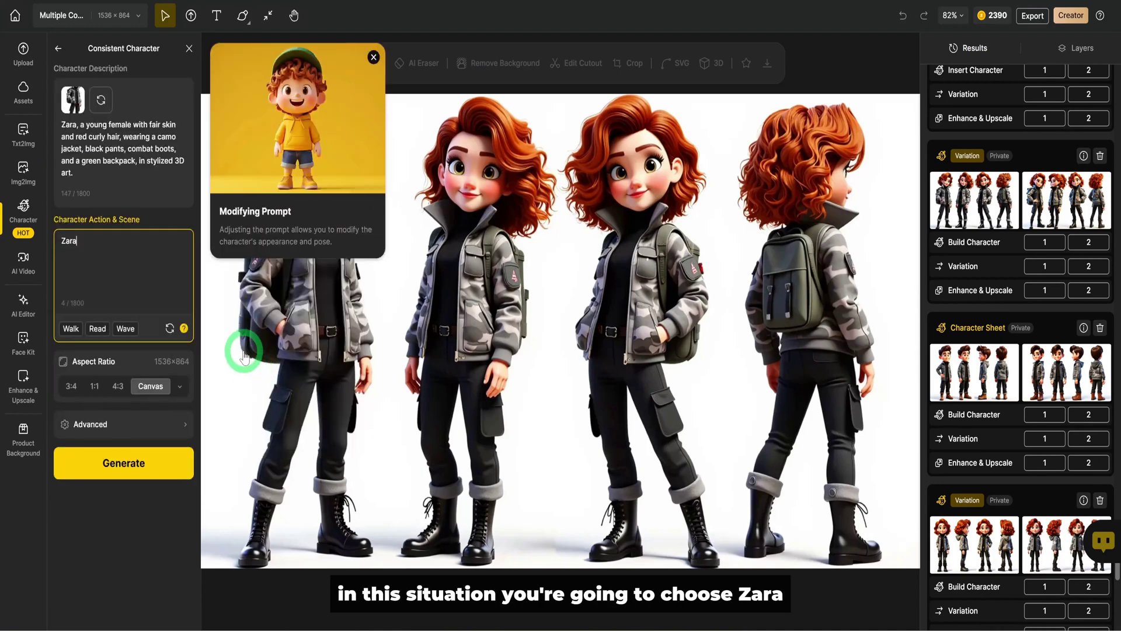
- Generate Zara with the action 'Zara, Reading a book in the library'
{"action": "left_click", "coordinate": [81, 268]}
{"action": "type", "text": ","}
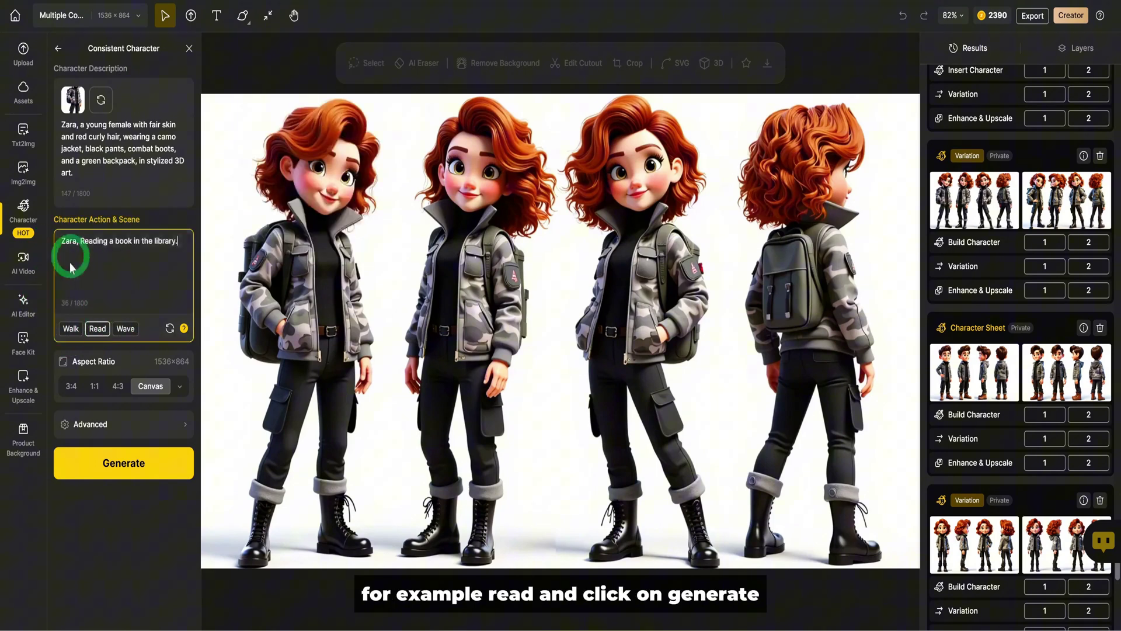
{"action": "left_click", "coordinate": [107, 473]}
{"action": "left_click", "coordinate": [1066, 138]}
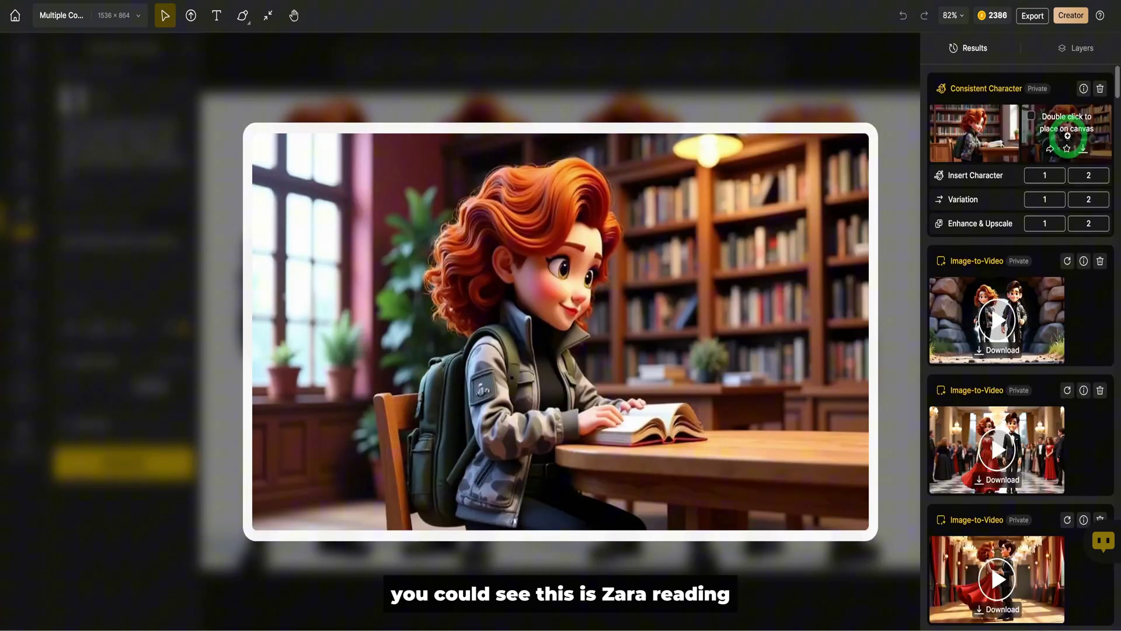
- Compare both library-reading results and place the second one on the canvas
{"action": "double_click", "coordinate": [1066, 135]}
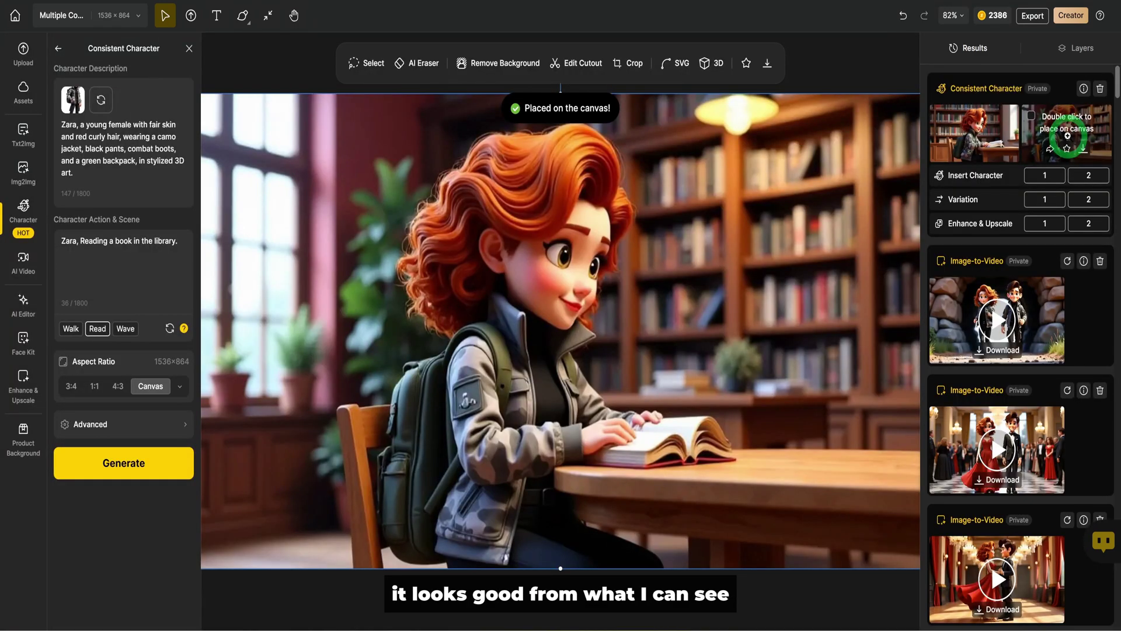
{"action": "left_click", "coordinate": [982, 132]}
{"action": "left_click", "coordinate": [1065, 124]}
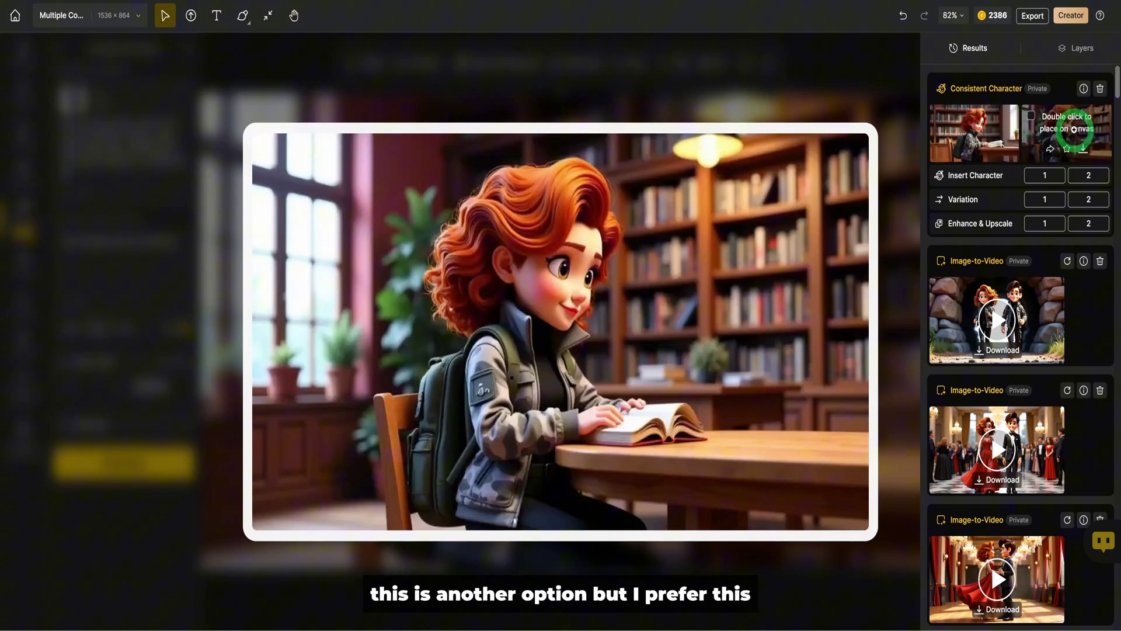
{"action": "double_click", "coordinate": [1065, 124]}
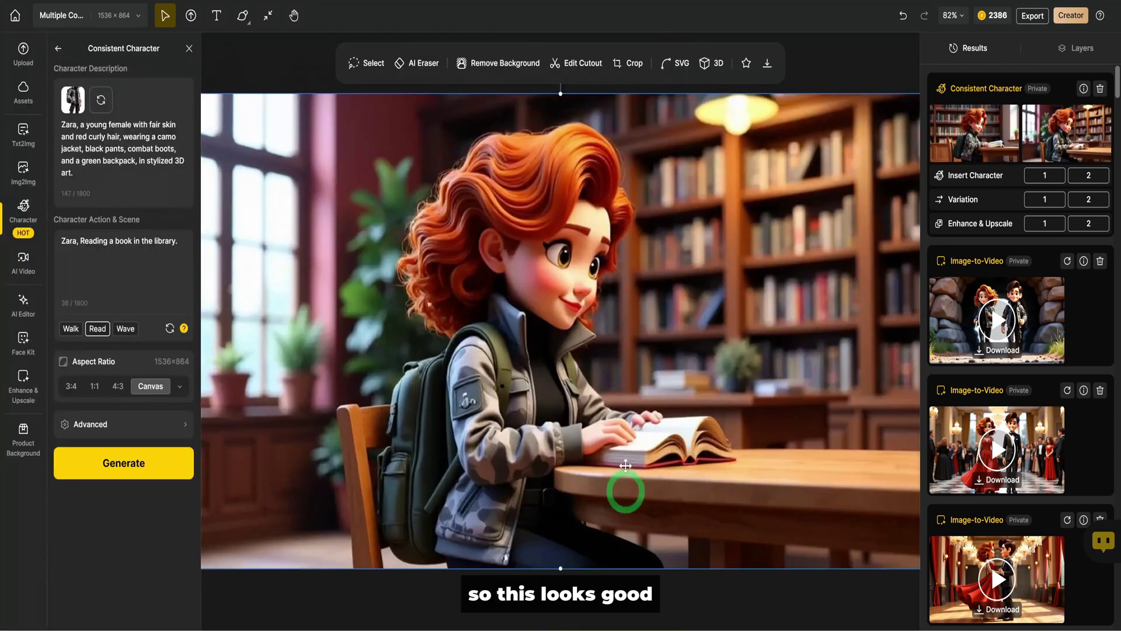
{"action": "left_click", "coordinate": [611, 519]}
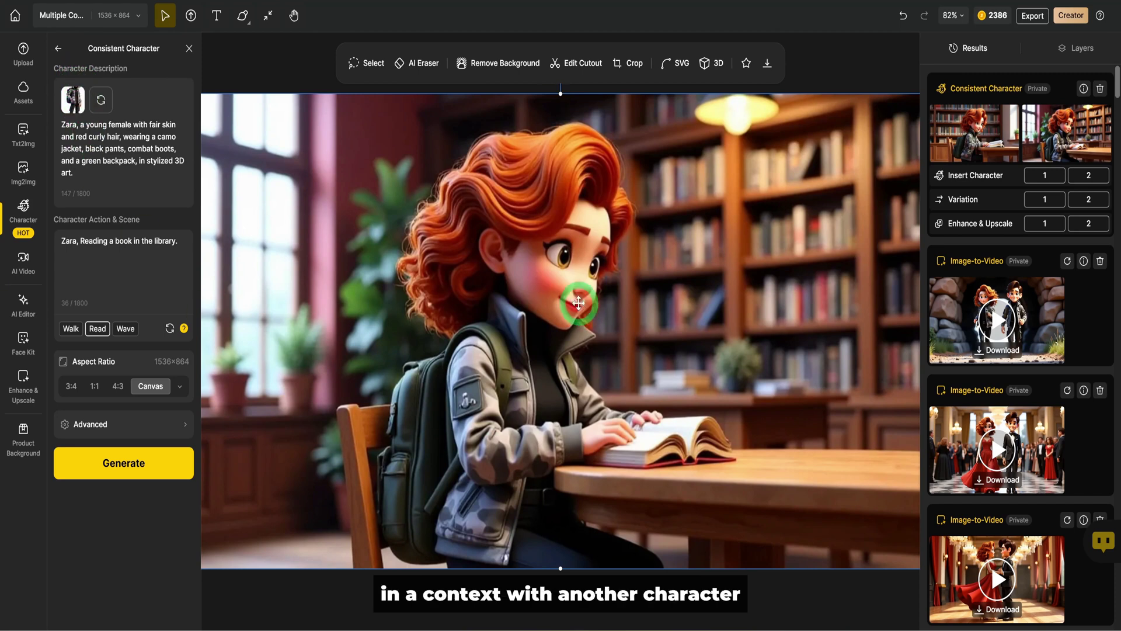
- Rewrite the scene as Zara on a park bench beside a bearded colleague and place the result
{"action": "left_click_drag", "start_coordinate": [80, 241], "coordinate": [179, 253]}
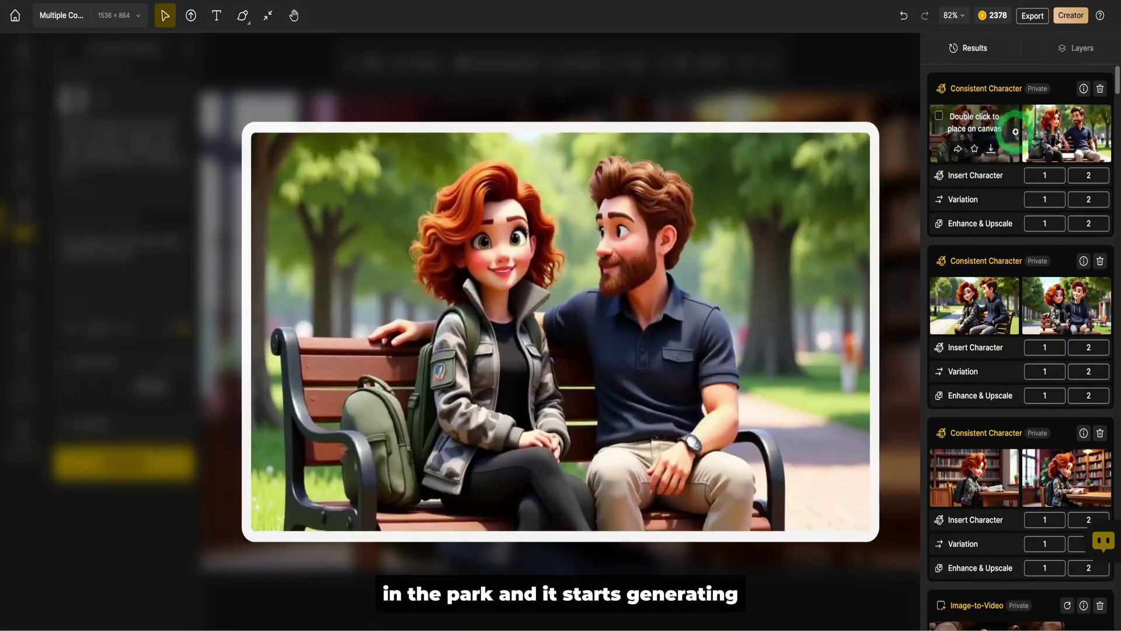
{"action": "mouse_move", "coordinate": [1047, 132]}
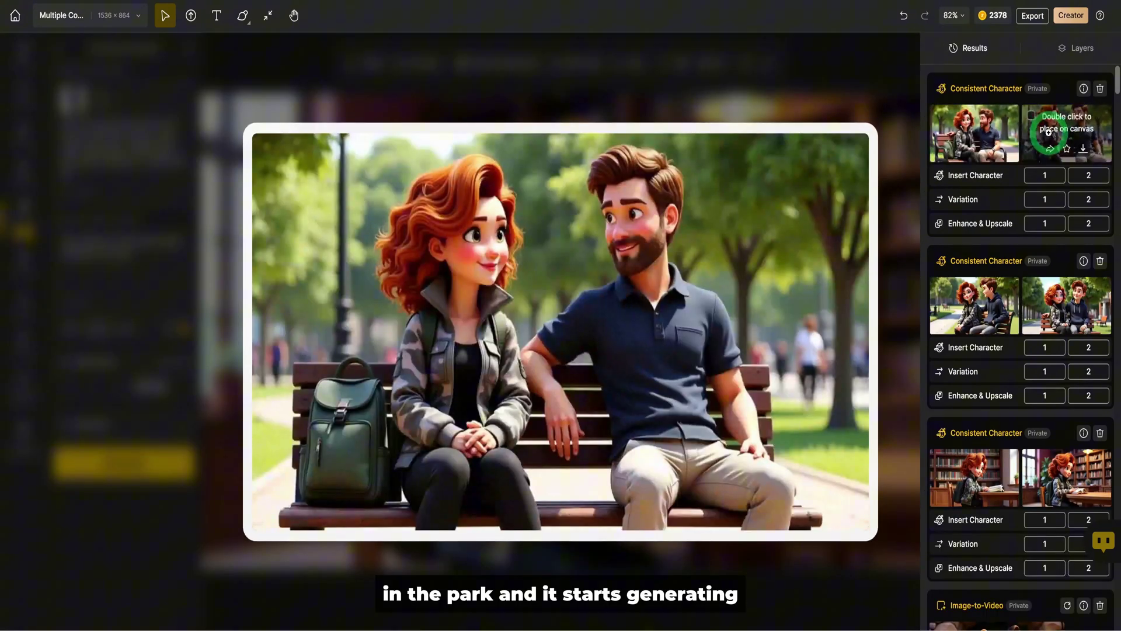
{"action": "double_click", "coordinate": [1058, 131]}
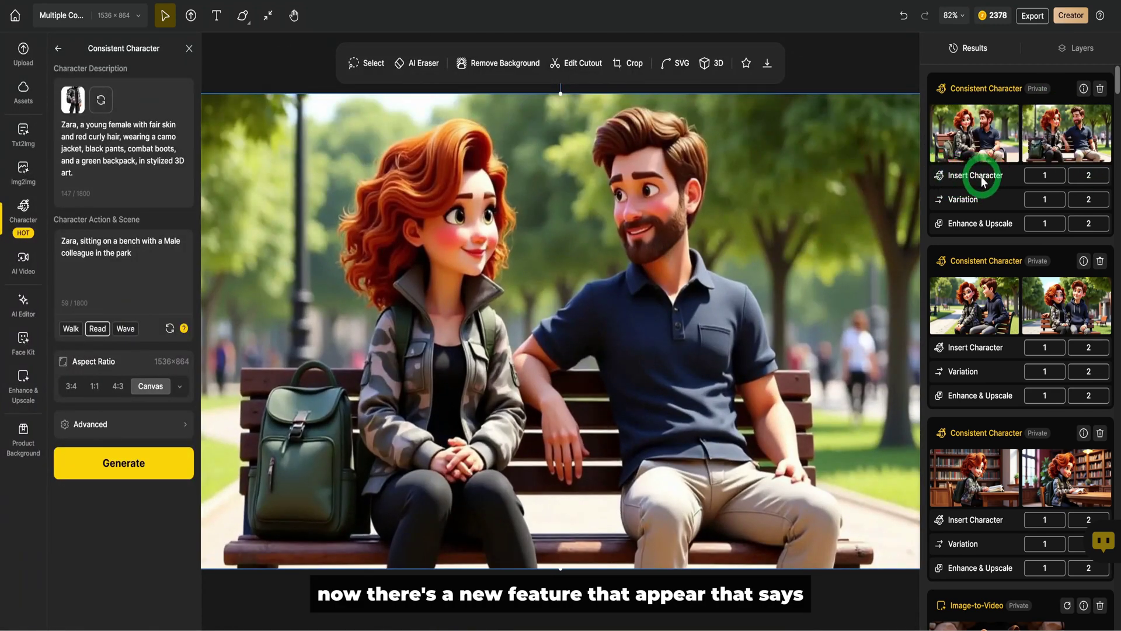
- Launch Insert Character on the park-bench image and dismiss its tutorial video
{"action": "left_click", "coordinate": [1096, 177]}
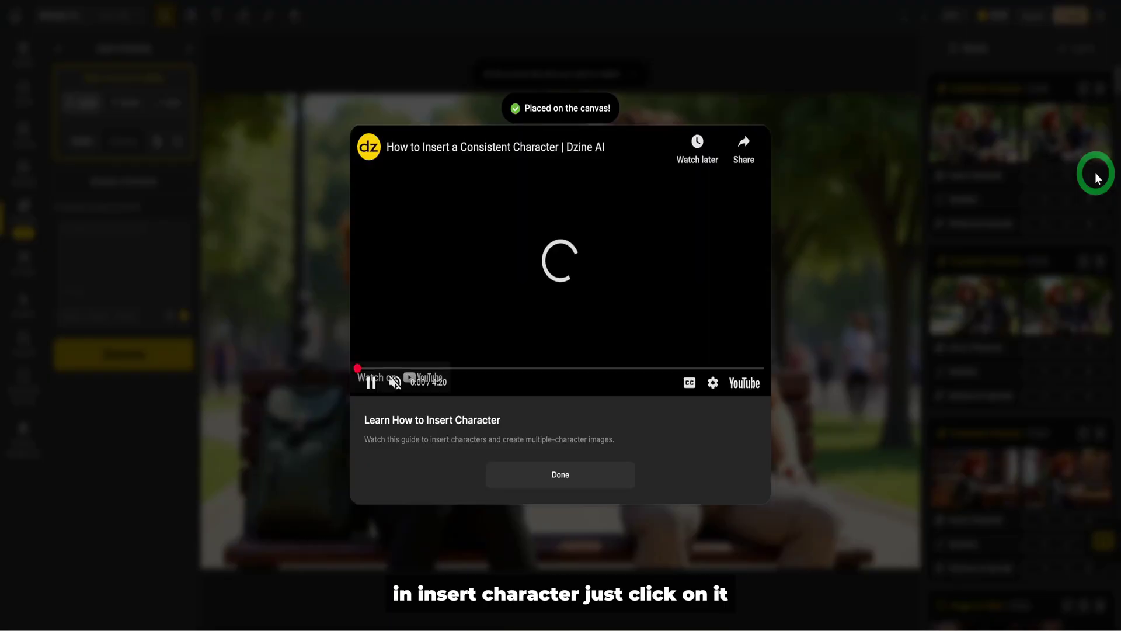
{"action": "left_click", "coordinate": [509, 478]}
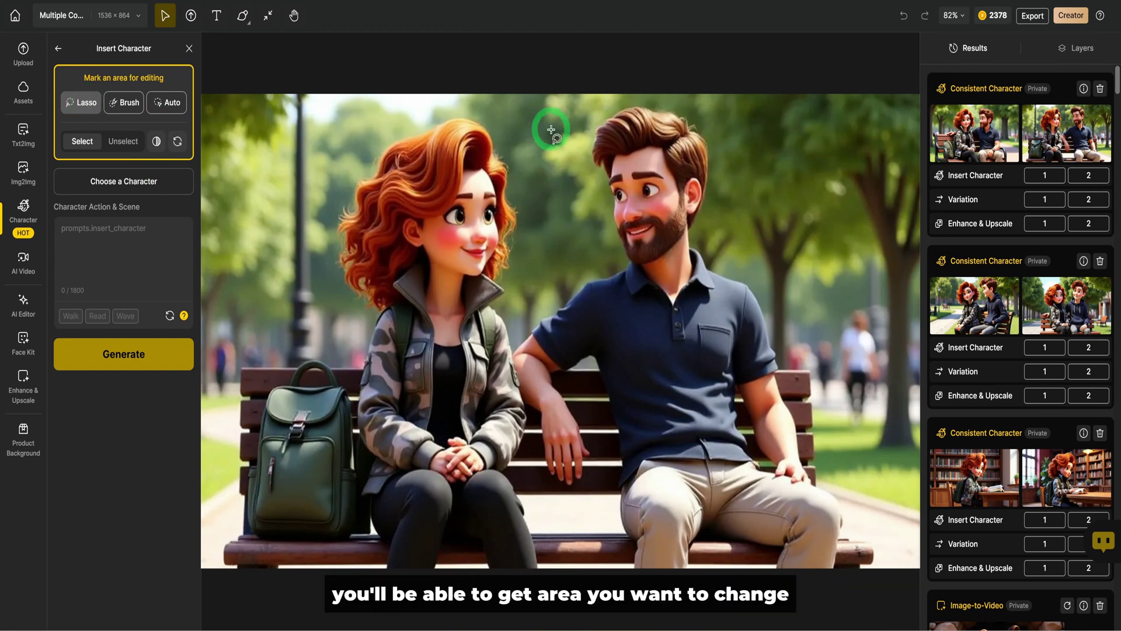
- Lasso the bearded man on the bench and pick Zack as the character to insert
{"action": "mouse_move", "coordinate": [587, 152]}
{"action": "left_mouse_down"}
{"action": "mouse_move", "coordinate": [608, 108]}
{"action": "mouse_move", "coordinate": [689, 108]}
{"action": "mouse_move", "coordinate": [713, 129]}
{"action": "mouse_move", "coordinate": [726, 255]}
{"action": "mouse_move", "coordinate": [802, 348]}
{"action": "mouse_move", "coordinate": [847, 509]}
{"action": "mouse_move", "coordinate": [848, 566]}
{"action": "mouse_move", "coordinate": [643, 562]}
{"action": "mouse_move", "coordinate": [536, 487]}
{"action": "mouse_move", "coordinate": [537, 426]}
{"action": "mouse_move", "coordinate": [510, 334]}
{"action": "mouse_move", "coordinate": [524, 303]}
{"action": "left_mouse_up"}
{"action": "left_click_drag", "start_coordinate": [584, 160], "coordinate": [586, 155]}
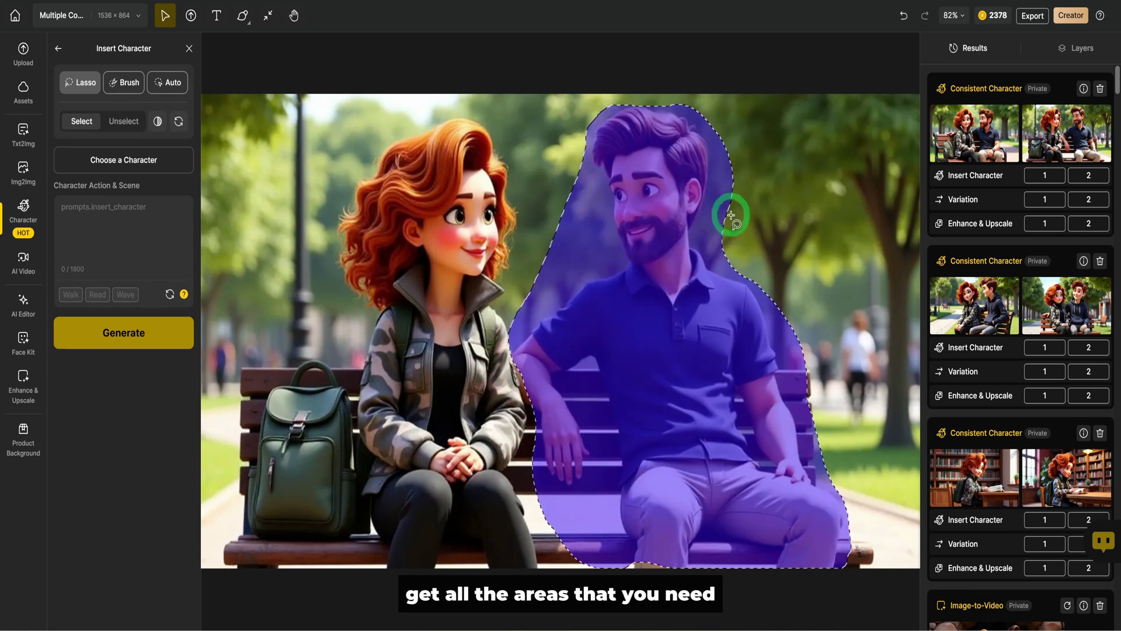
{"action": "left_click", "coordinate": [116, 166]}
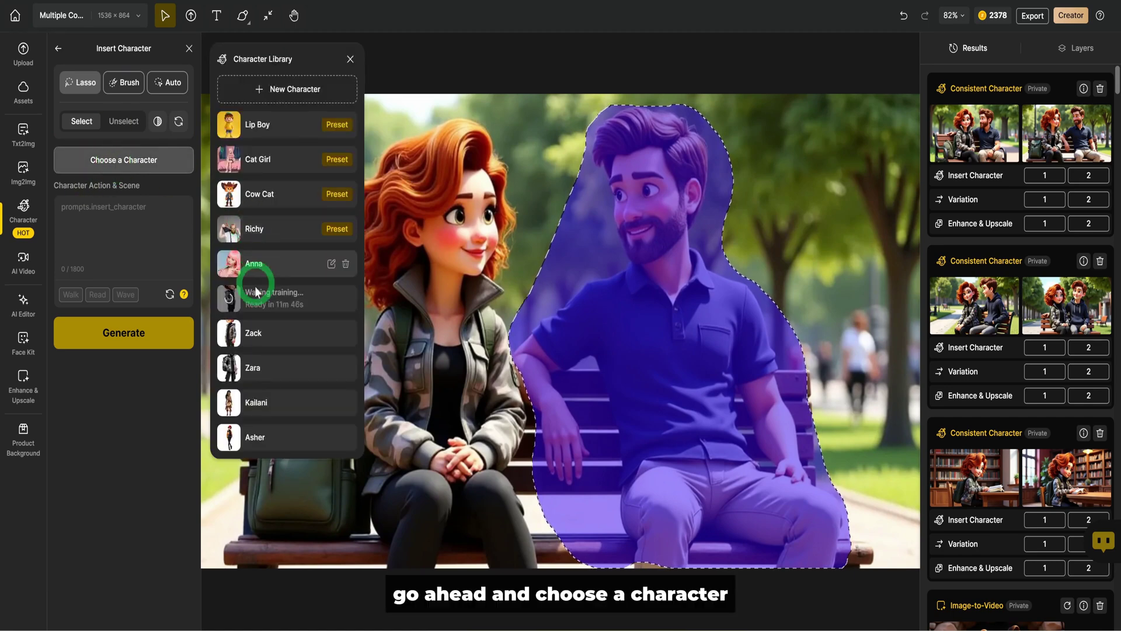
{"action": "left_click", "coordinate": [263, 333]}
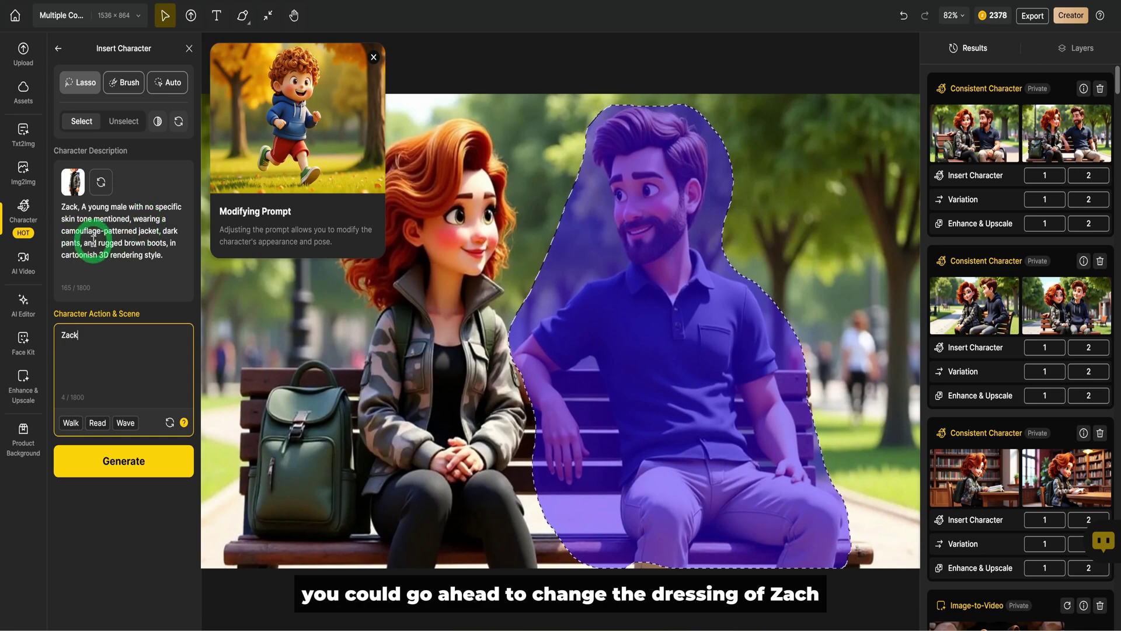
{"action": "left_click", "coordinate": [91, 351]}
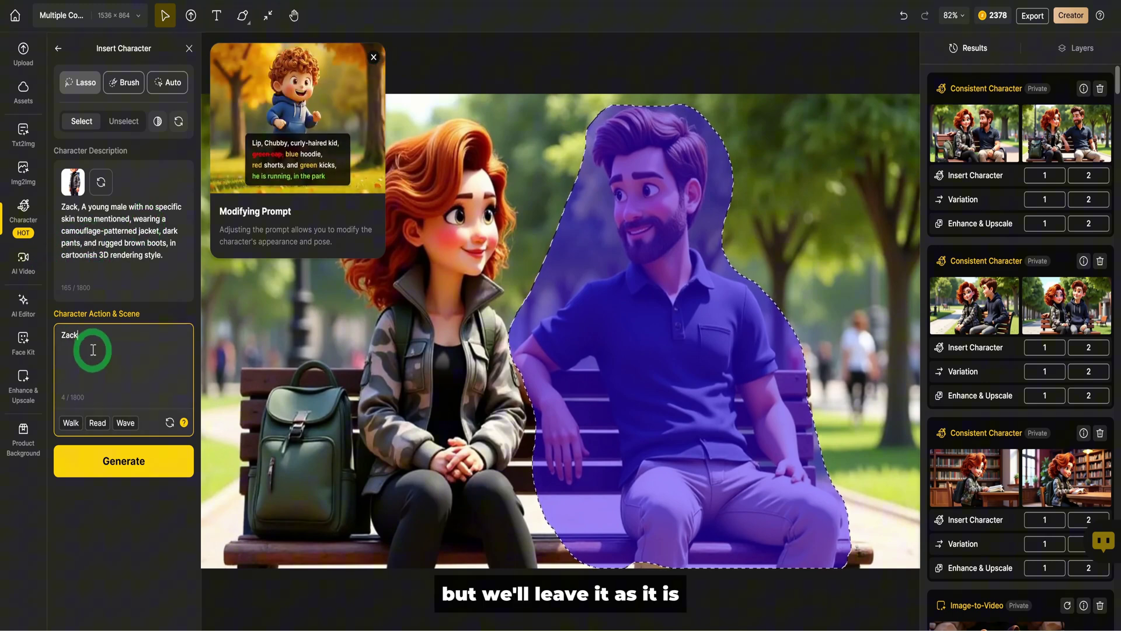
{"action": "type", "text": "Zack,"}
{"action": "key", "text": "ctrl+v"}
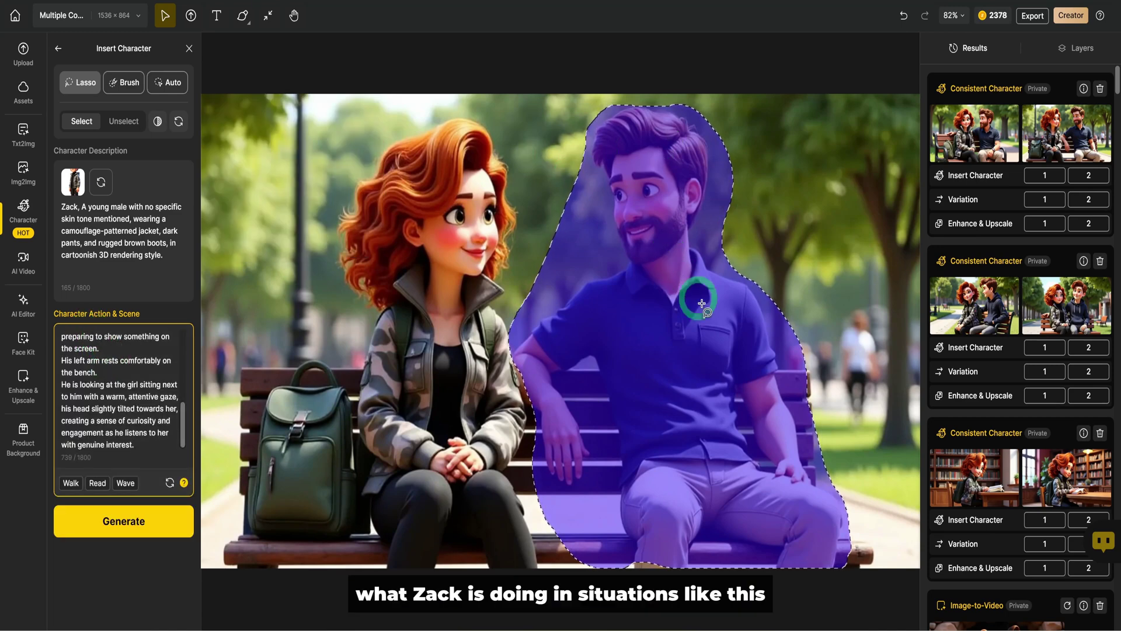
{"action": "scroll", "coordinate": [168, 387], "scroll_direction": "up", "scroll_amount": 10}
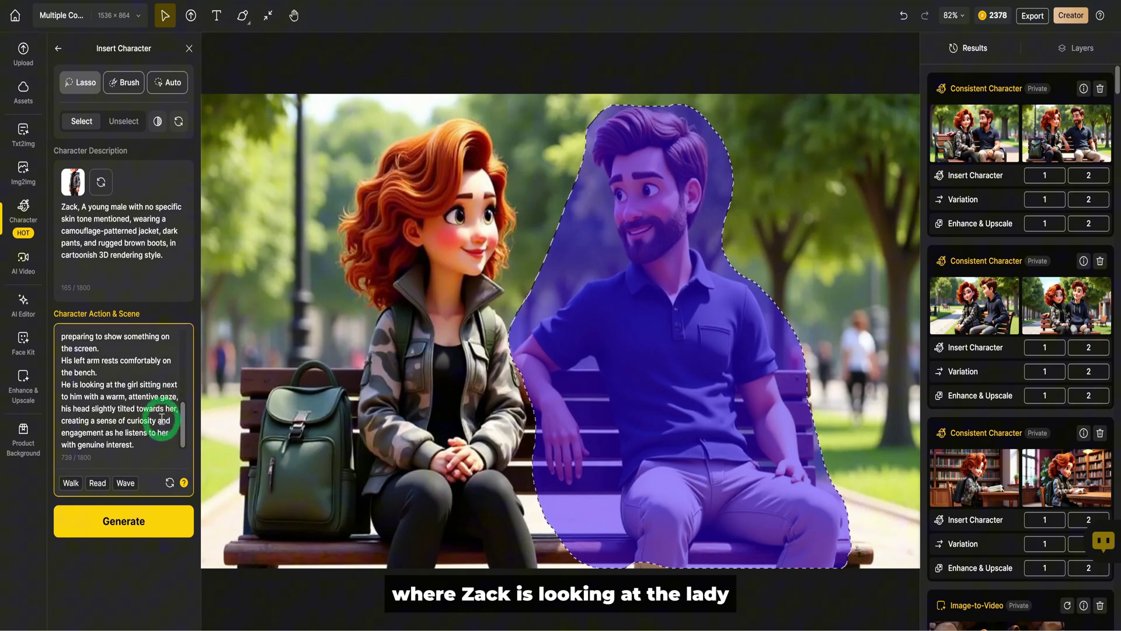
{"action": "left_click_drag", "start_coordinate": [81, 431], "coordinate": [81, 335]}
{"action": "key", "text": "BackSpace"}
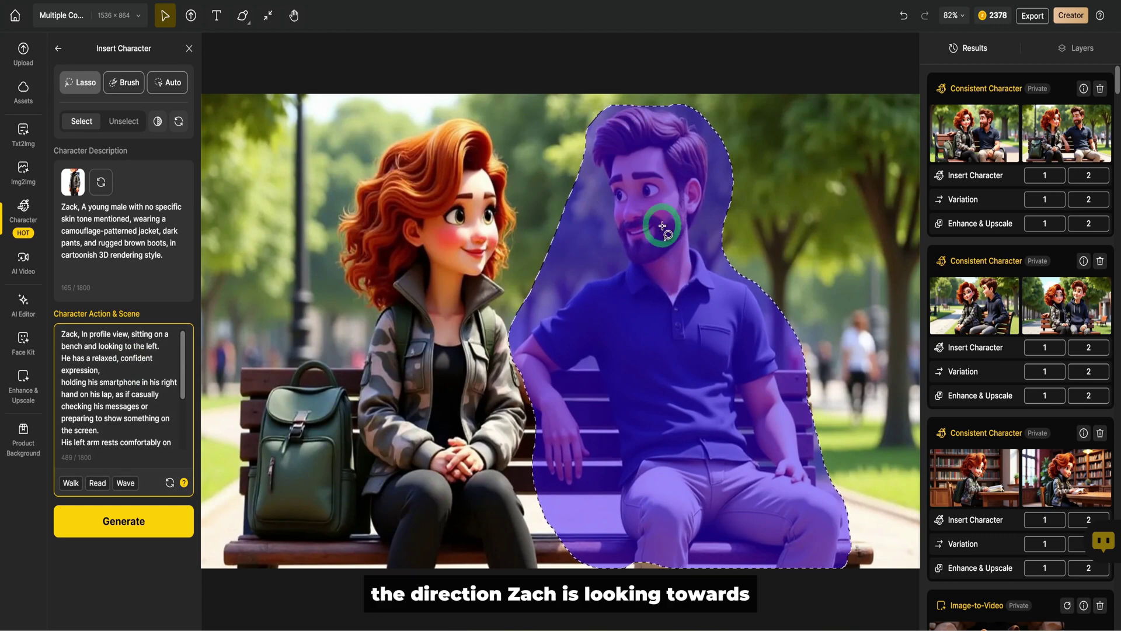
{"action": "scroll", "coordinate": [115, 376], "scroll_direction": "down", "scroll_amount": 5}
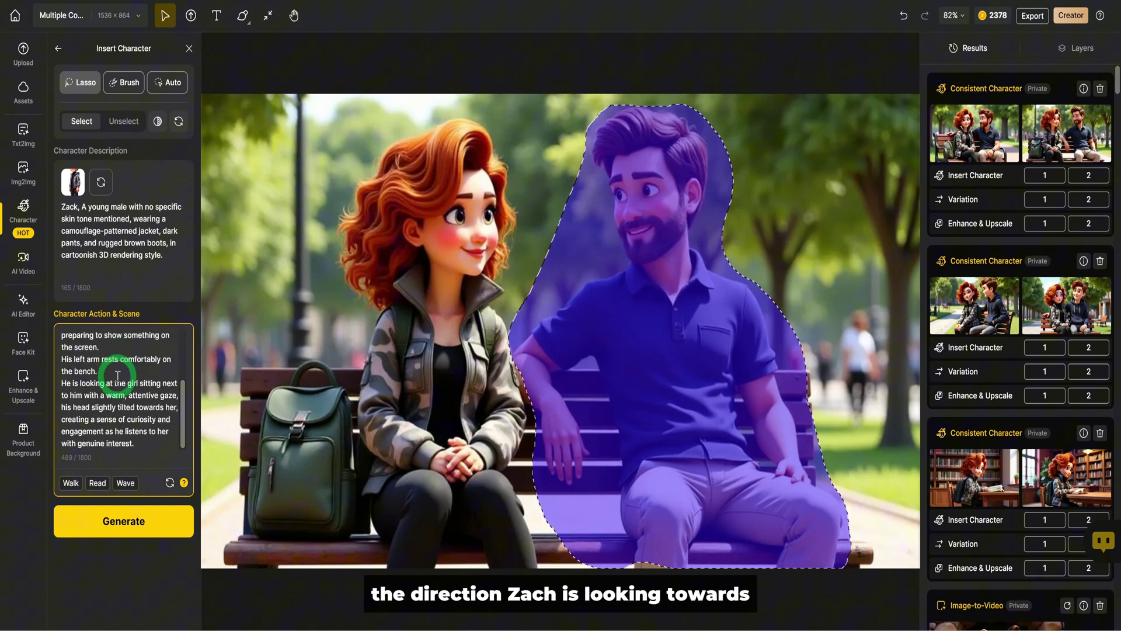
{"action": "scroll", "coordinate": [130, 409], "scroll_direction": "up", "scroll_amount": 5}
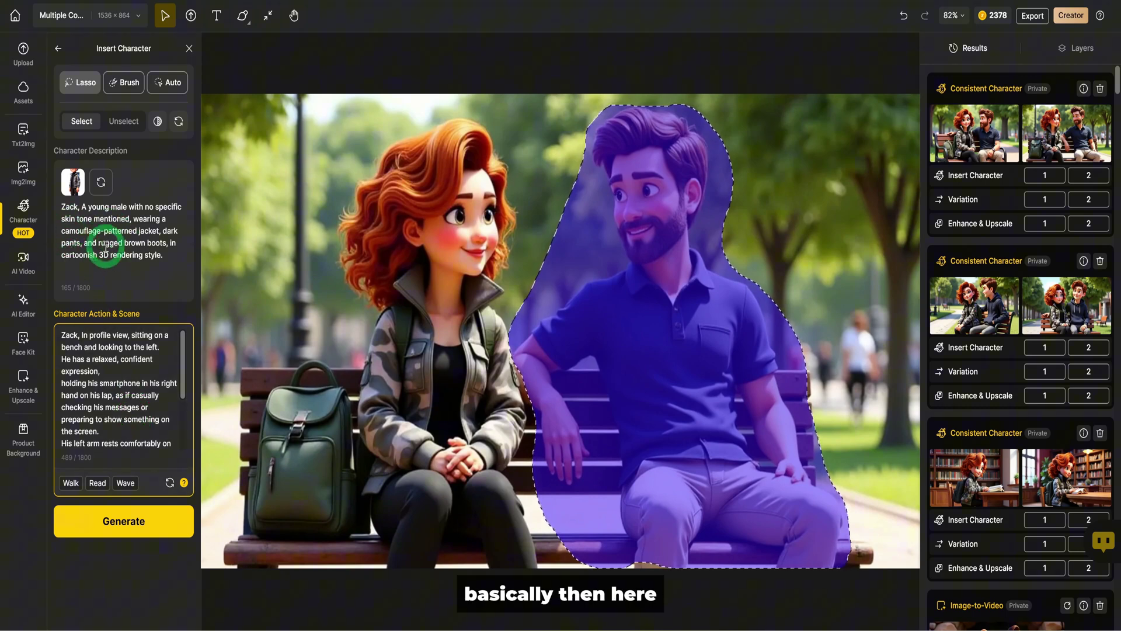
{"action": "left_click_drag", "start_coordinate": [85, 244], "coordinate": [166, 246]}
{"action": "key", "text": "BackSpace"}
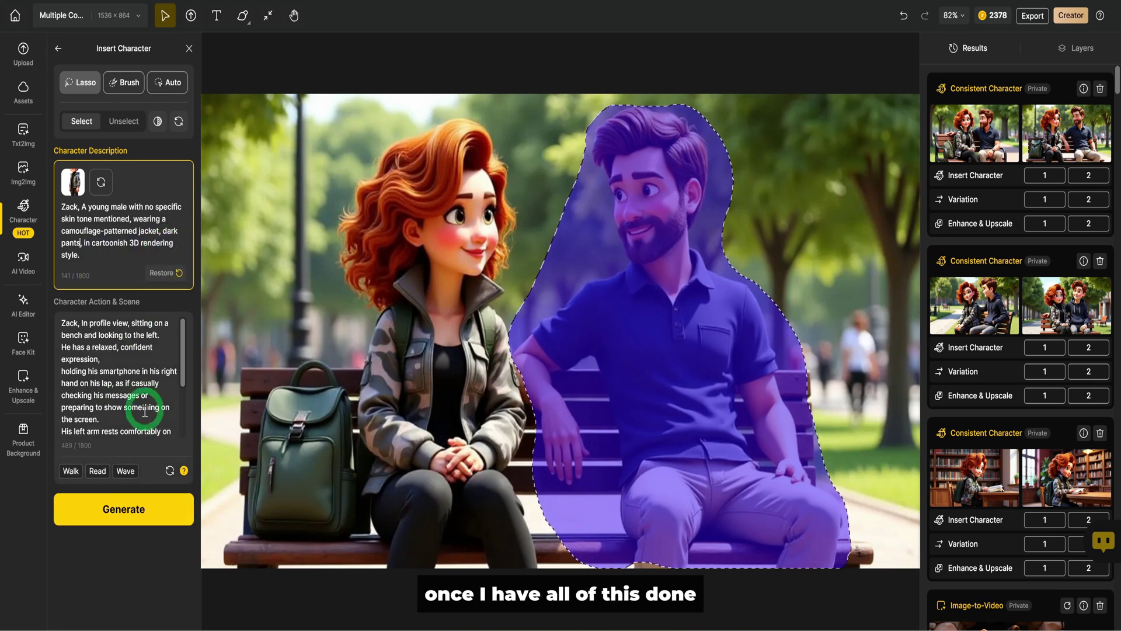
{"action": "left_click", "coordinate": [152, 517]}
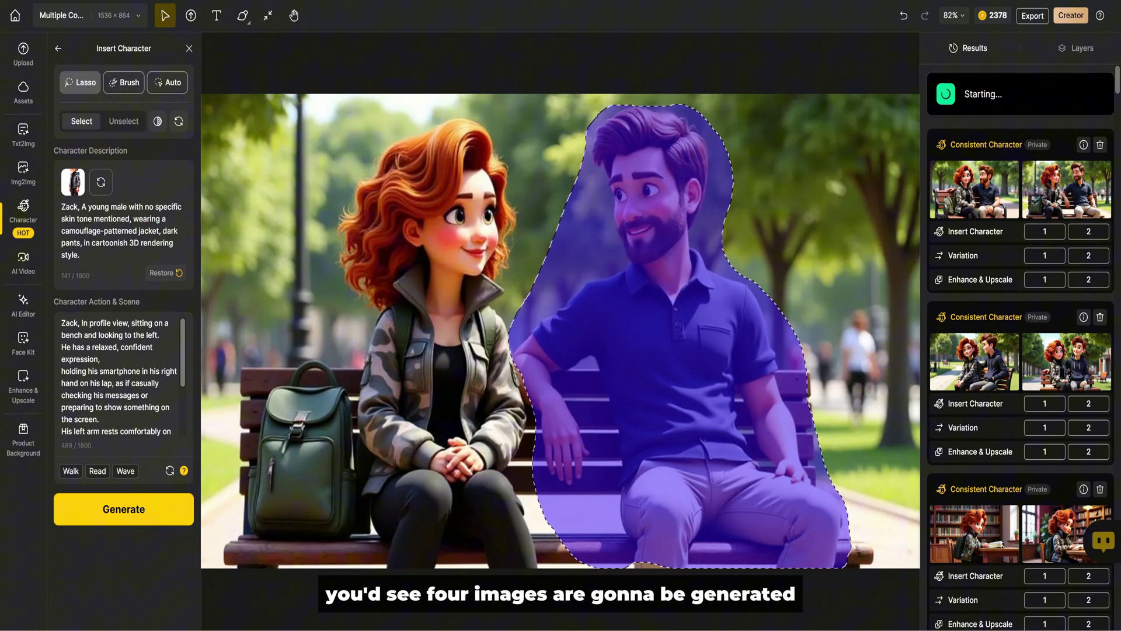
- Compare the four results and place the second one, Zack beside Zara, onto the canvas
{"action": "mouse_move", "coordinate": [1035, 108]}
{"action": "mouse_move", "coordinate": [1007, 146]}
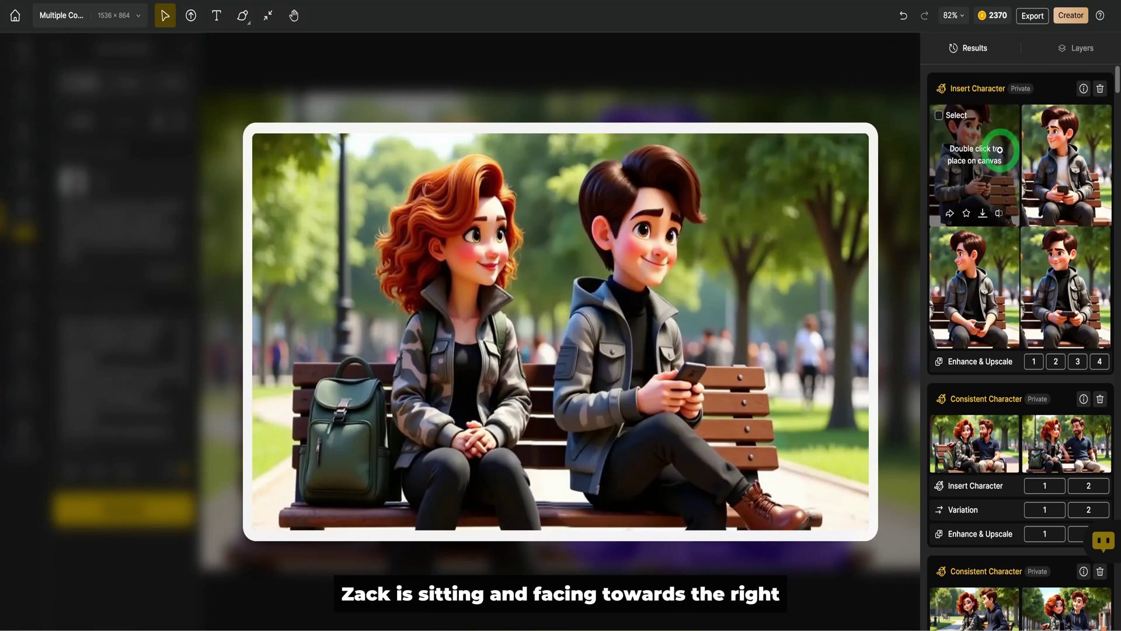
{"action": "mouse_move", "coordinate": [1048, 163]}
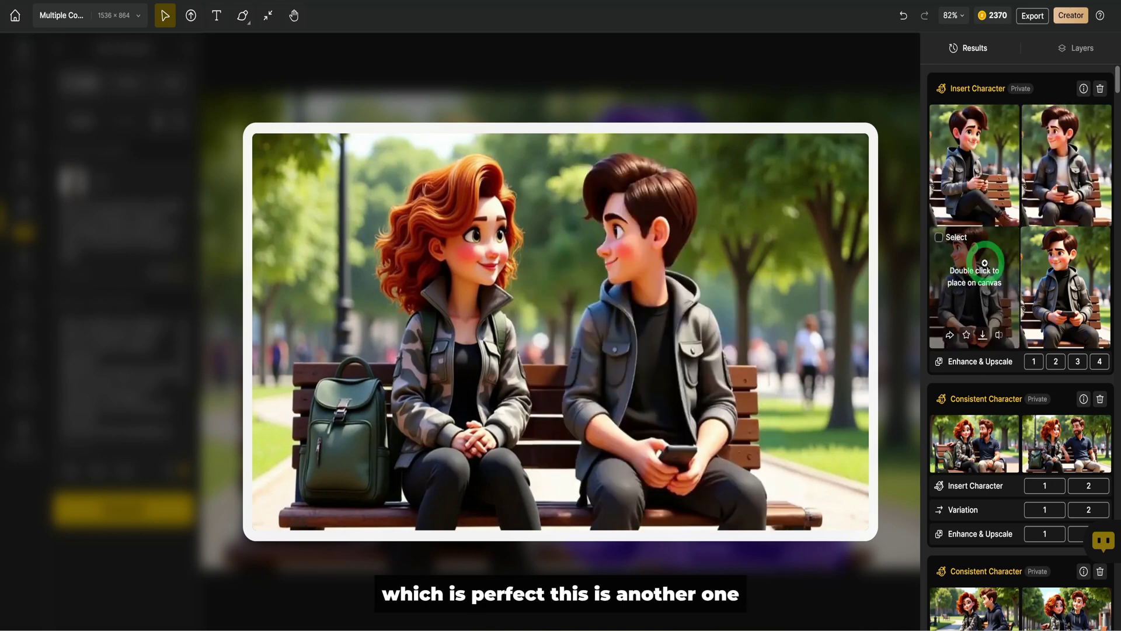
{"action": "mouse_move", "coordinate": [1081, 280]}
{"action": "mouse_move", "coordinate": [1072, 183]}
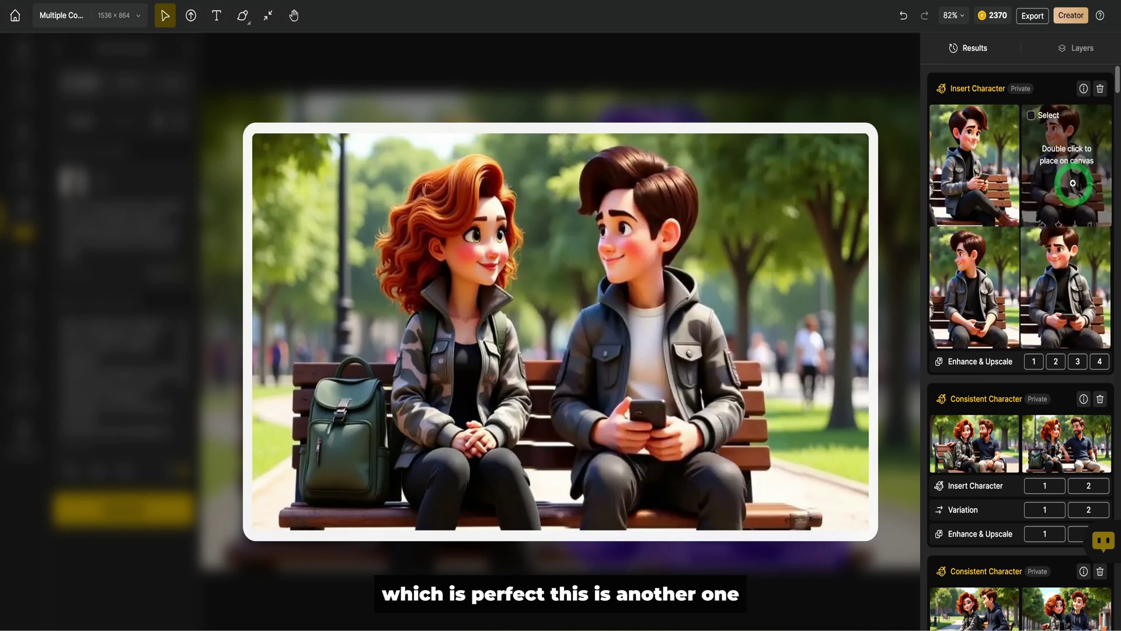
{"action": "double_click", "coordinate": [1072, 149]}
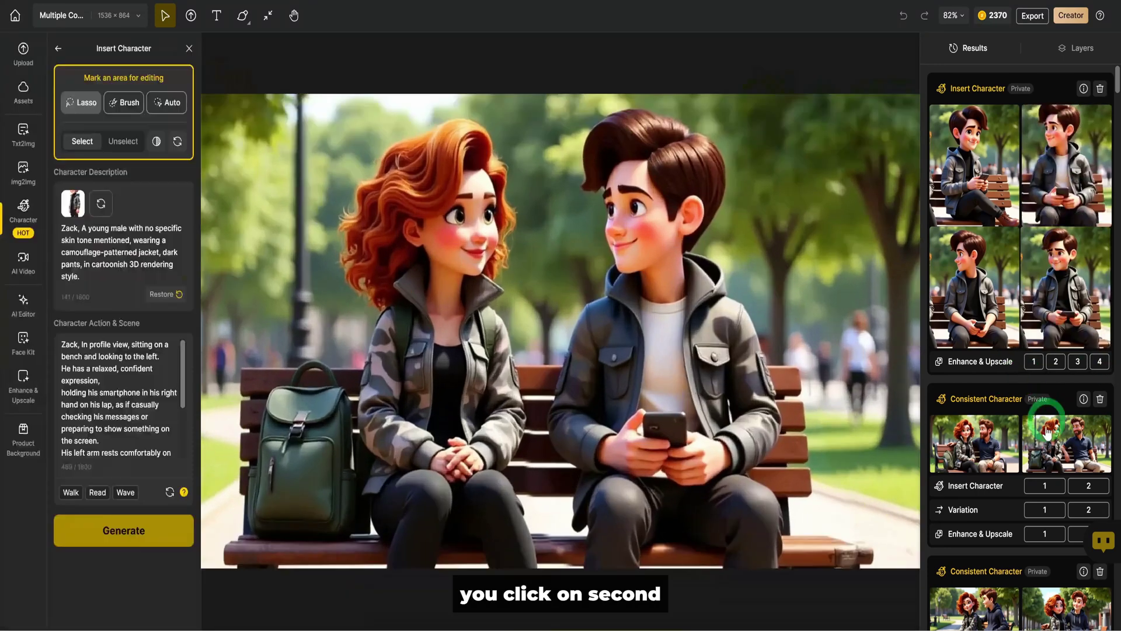
- Browse the Enhance and Upscale settings for the second bench result
{"action": "left_click", "coordinate": [1058, 365]}
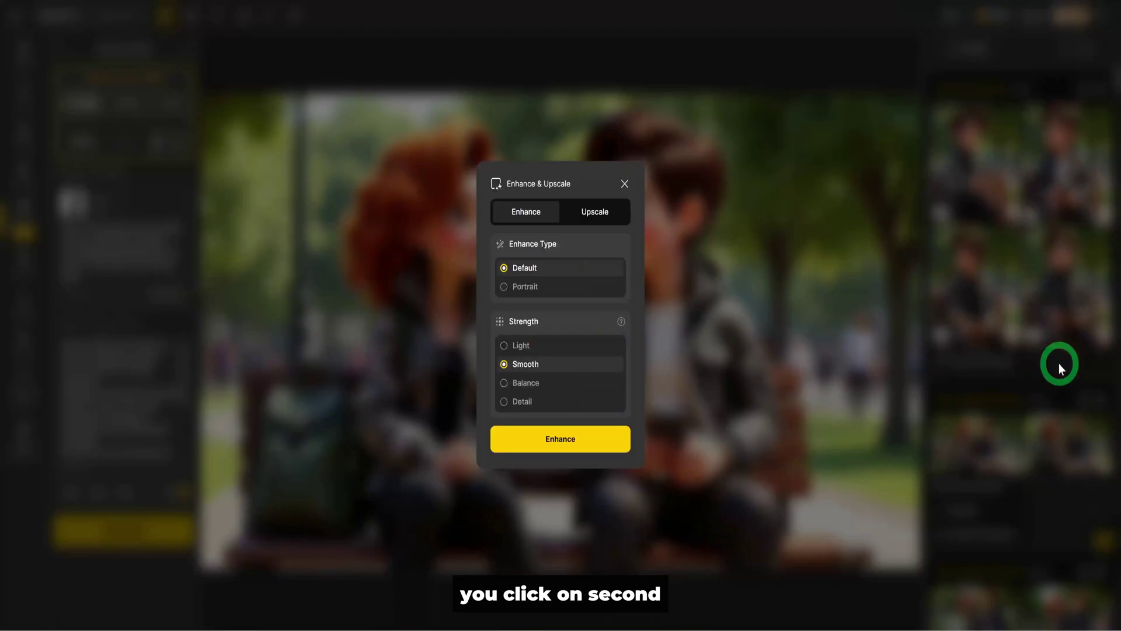
{"action": "left_click", "coordinate": [546, 214]}
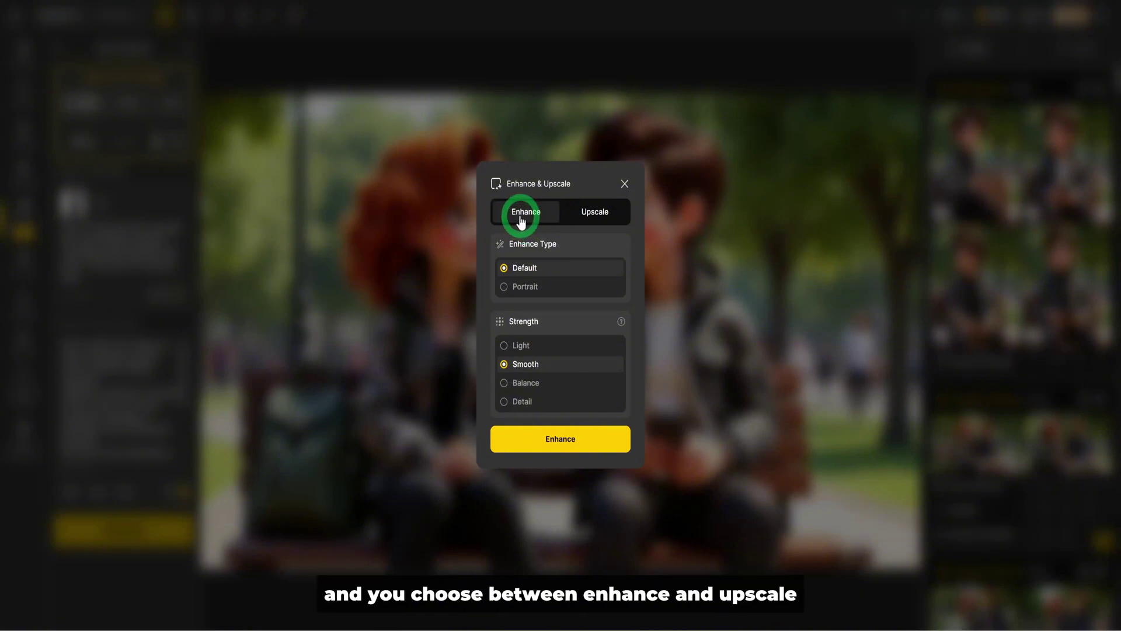
{"action": "left_click", "coordinate": [589, 216]}
{"action": "left_click", "coordinate": [589, 214]}
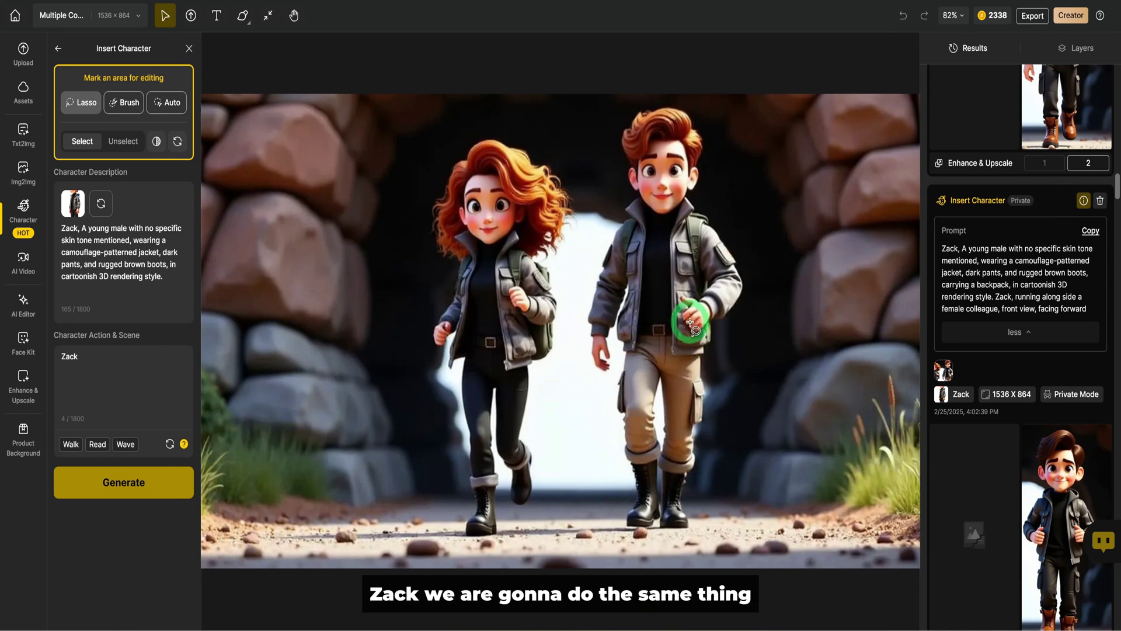
- Lasso the boy running beside the red-haired girl in the cave scene
{"action": "left_click", "coordinate": [79, 99]}
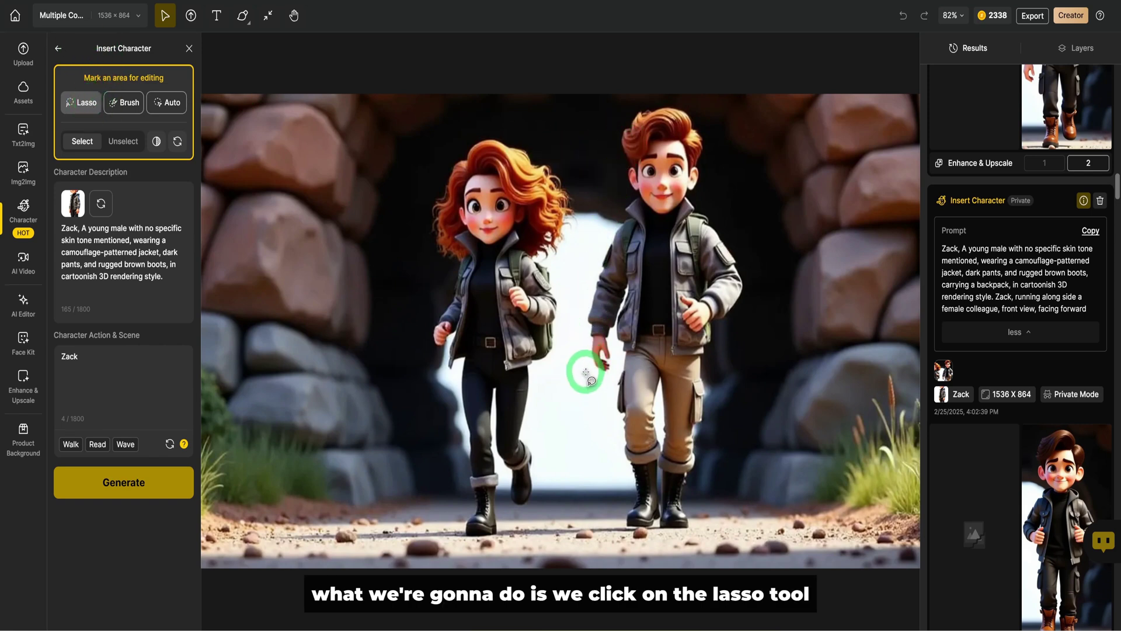
{"action": "left_click_drag", "start_coordinate": [583, 221], "coordinate": [671, 107]}
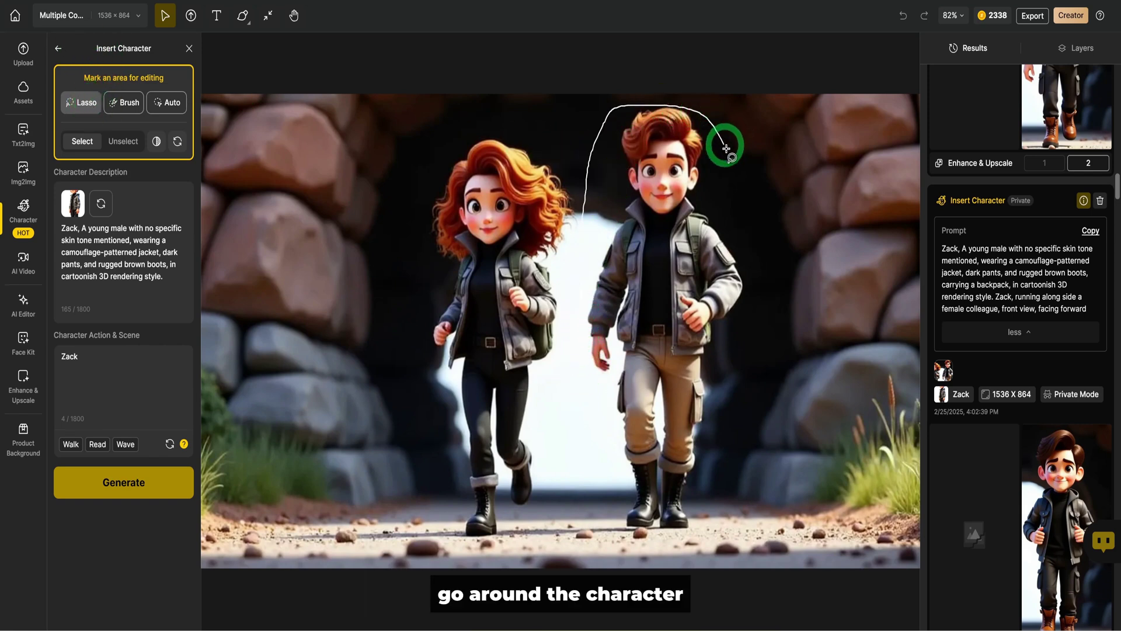
{"action": "left_click_drag", "start_coordinate": [729, 156], "coordinate": [642, 532]}
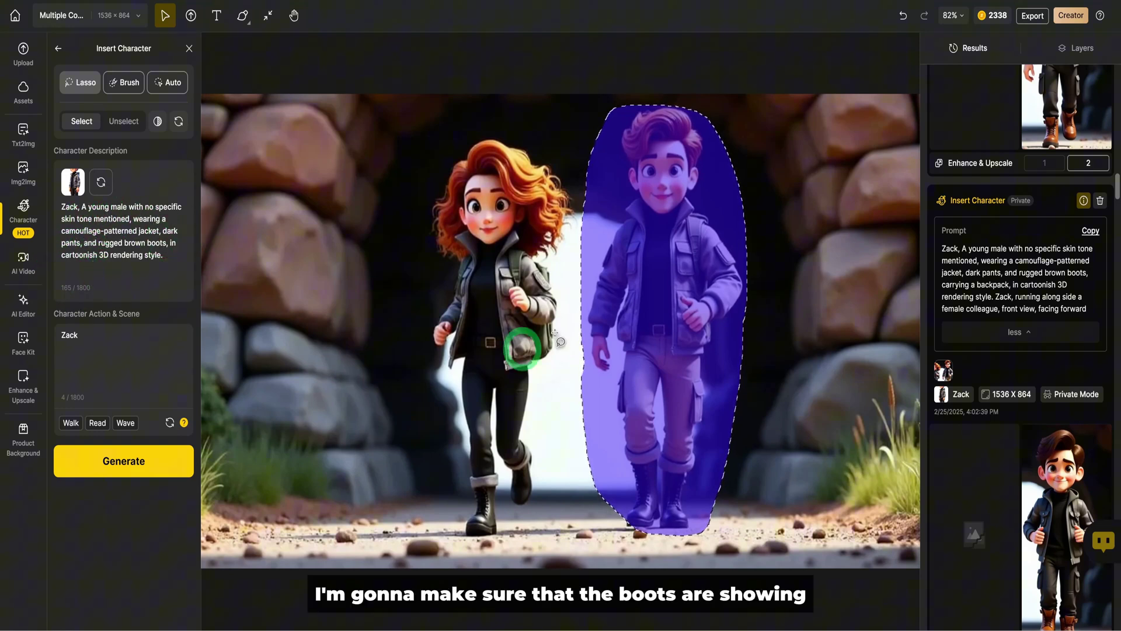
- Describe Zack running alongside his female colleague, front view, facing forward, and generate
{"action": "left_click", "coordinate": [82, 342]}
{"action": "type", "text": ", ru"}
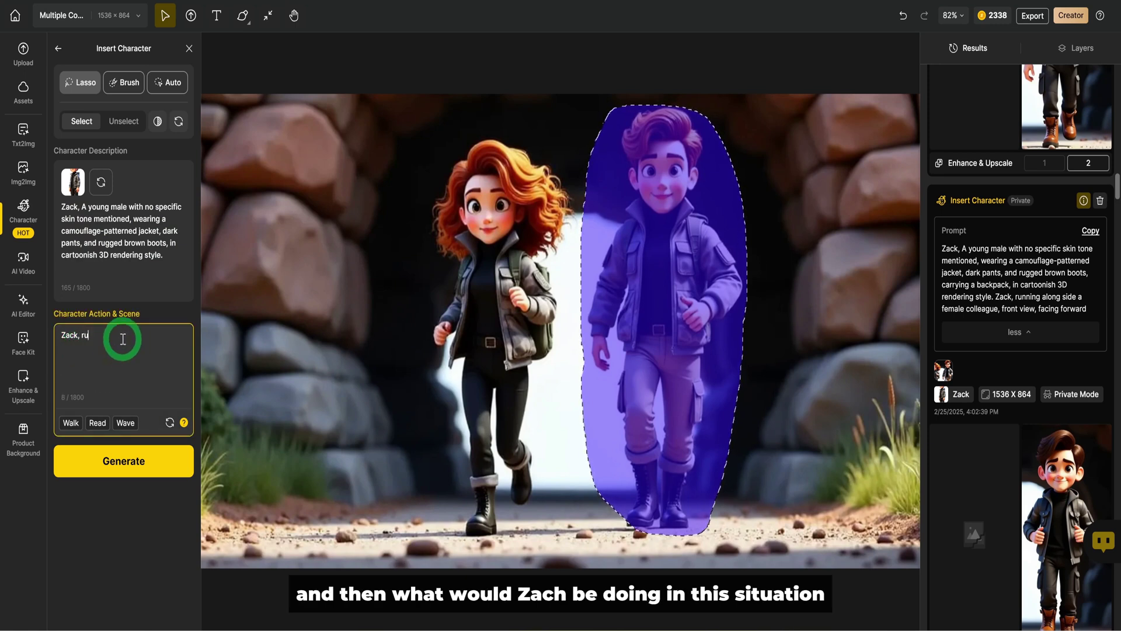
{"action": "type", "text": "nning along"}
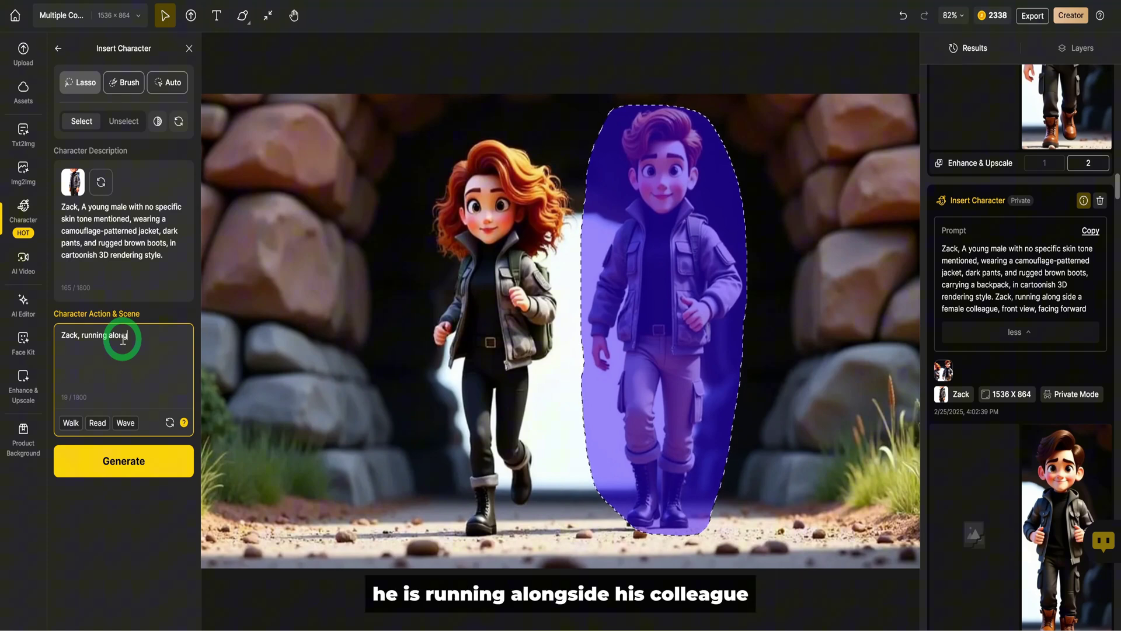
{"action": "type", "text": "ng side his female colleague,"}
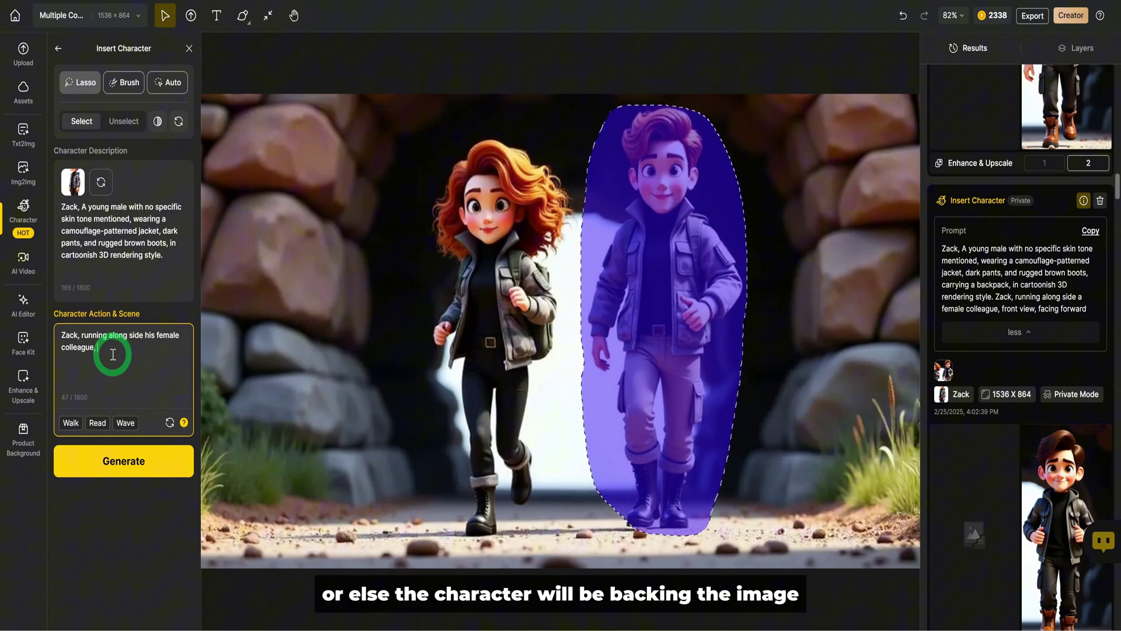
{"action": "type", "text": "front view, facing"}
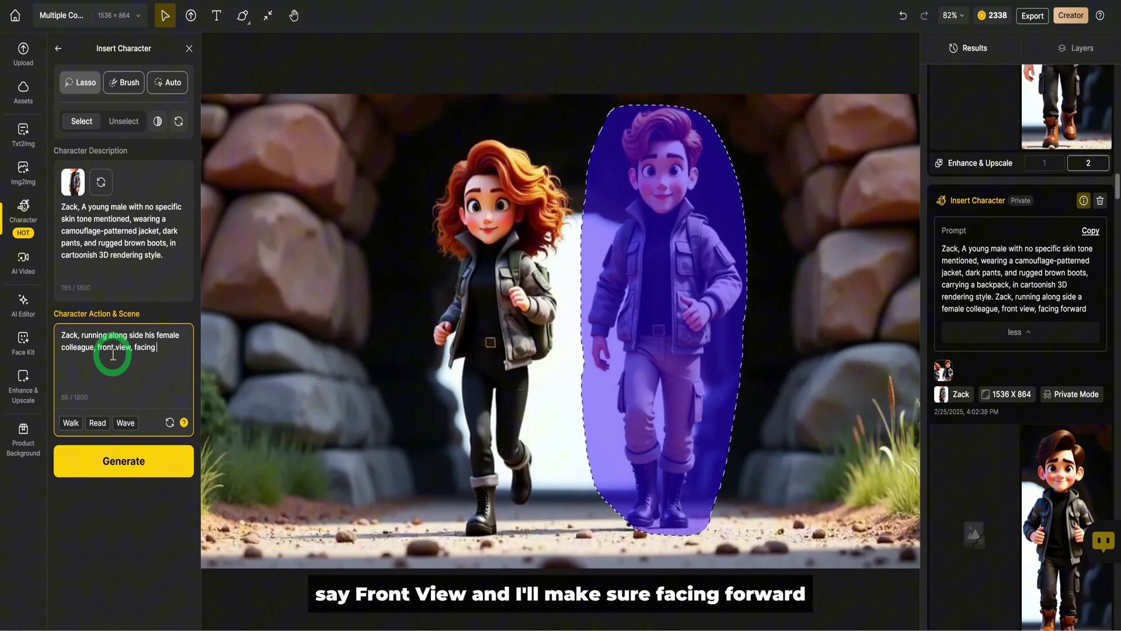
{"action": "type", "text": " forward"}
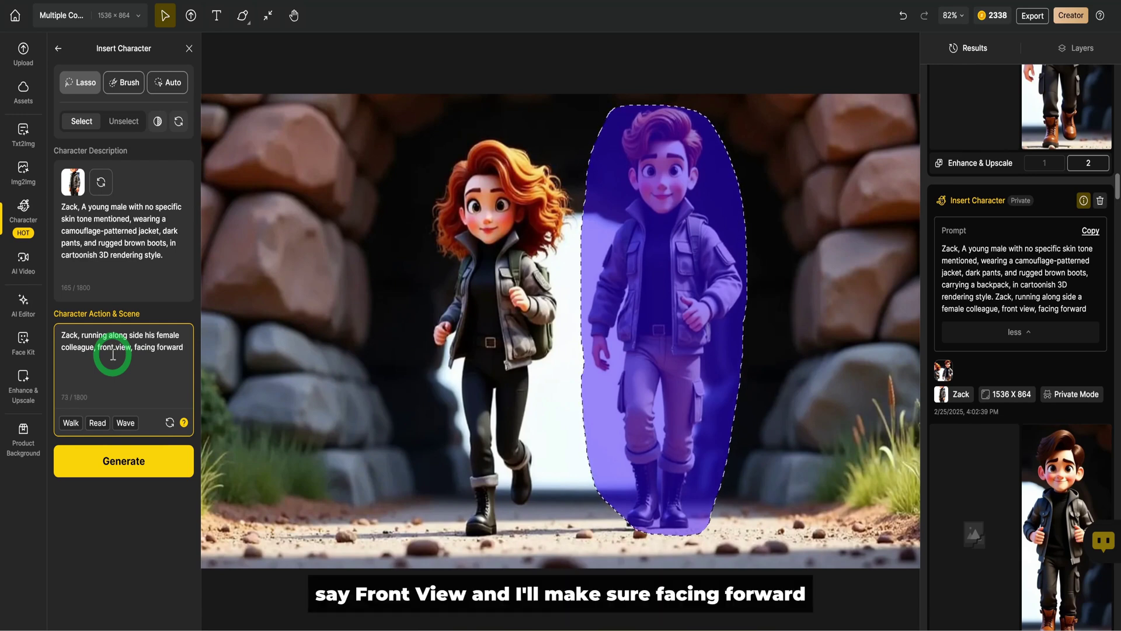
{"action": "left_click", "coordinate": [146, 462]}
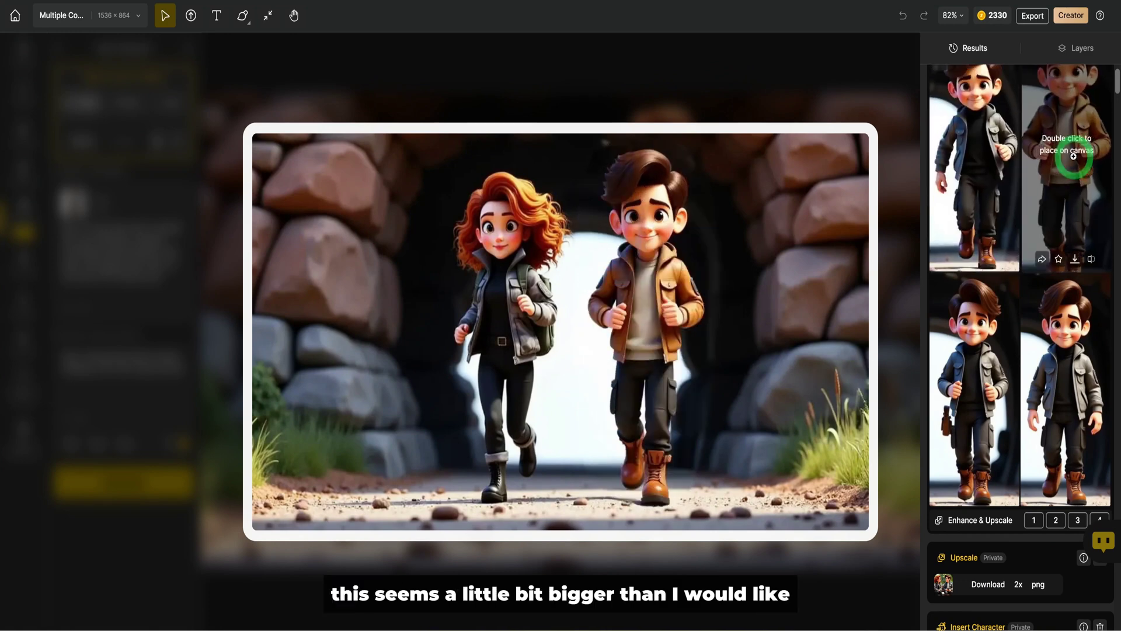
- Place the grey-jacket Zack result from the Results panel onto the canvas
{"action": "double_click", "coordinate": [958, 353]}
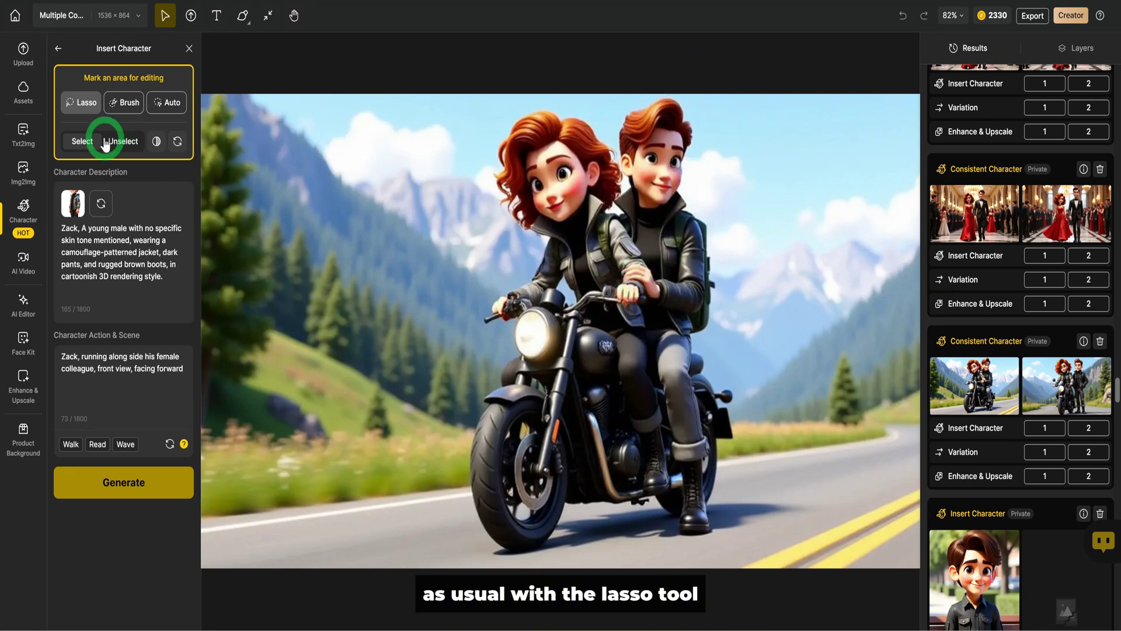
- Lasso the pillion rider and set Zack's action to sitting behind a female colleague, holding her right hand
{"action": "mouse_move", "coordinate": [619, 120]}
{"action": "left_mouse_down"}
{"action": "mouse_move", "coordinate": [651, 298]}
{"action": "mouse_move", "coordinate": [613, 275]}
{"action": "mouse_move", "coordinate": [638, 265]}
{"action": "mouse_move", "coordinate": [631, 235]}
{"action": "left_mouse_up"}
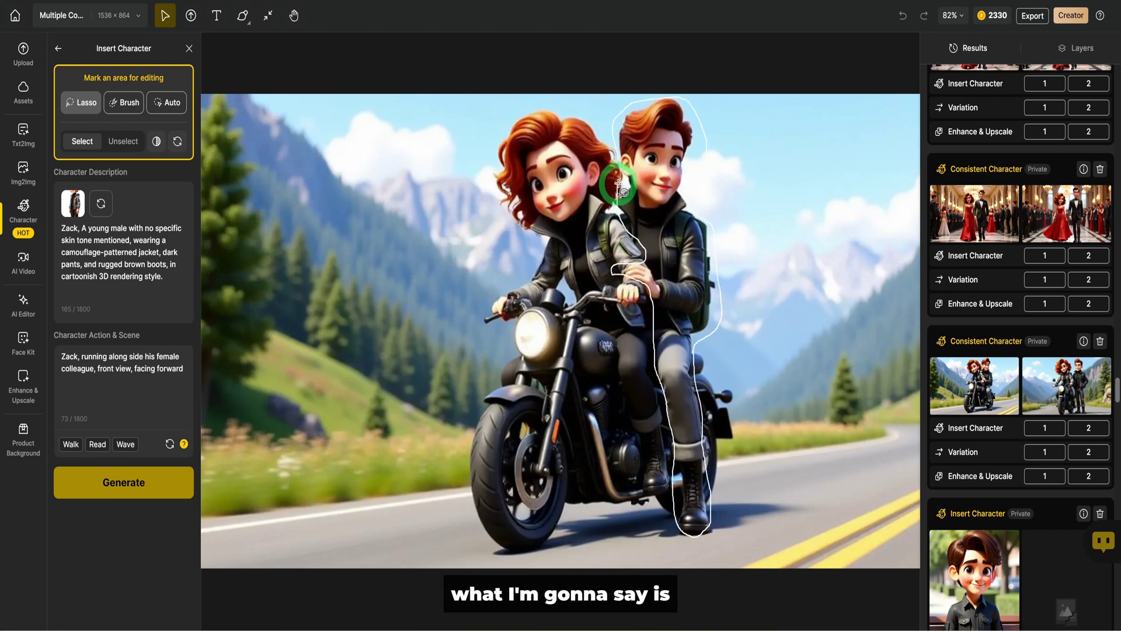
{"action": "left_click_drag", "start_coordinate": [619, 169], "coordinate": [616, 162]}
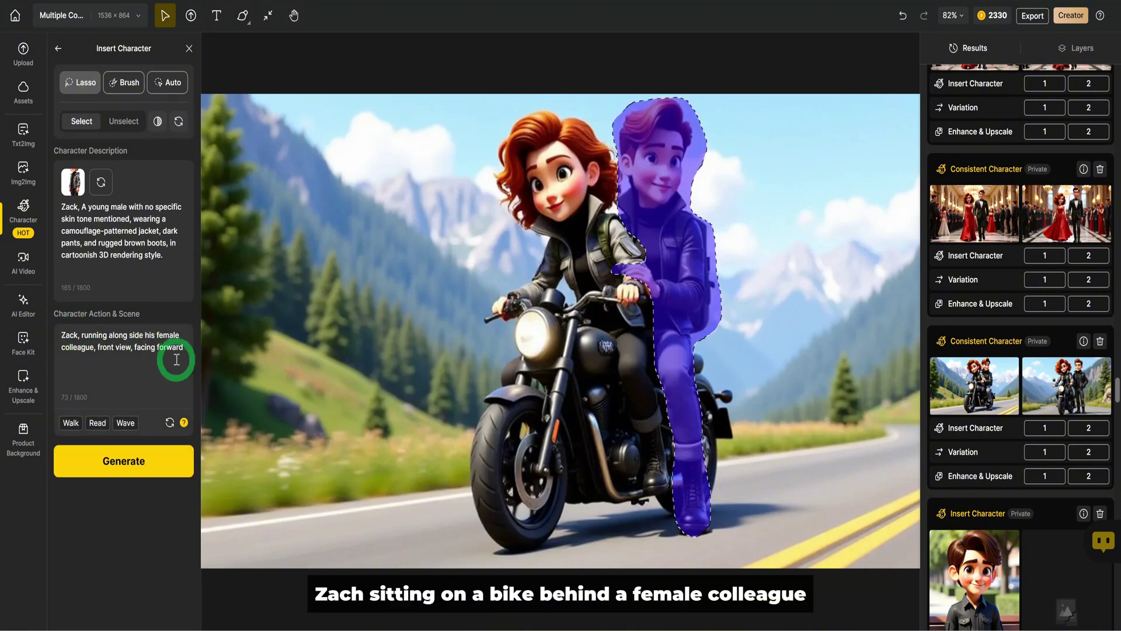
{"action": "left_click_drag", "start_coordinate": [82, 337], "coordinate": [180, 344]}
{"action": "type", "text": "siting on a bike b"}
{"action": "key", "text": "BackSpace"}
{"action": "key", "text": "BackSpace"}
{"action": "type", "text": "bike behind a female colleague"}
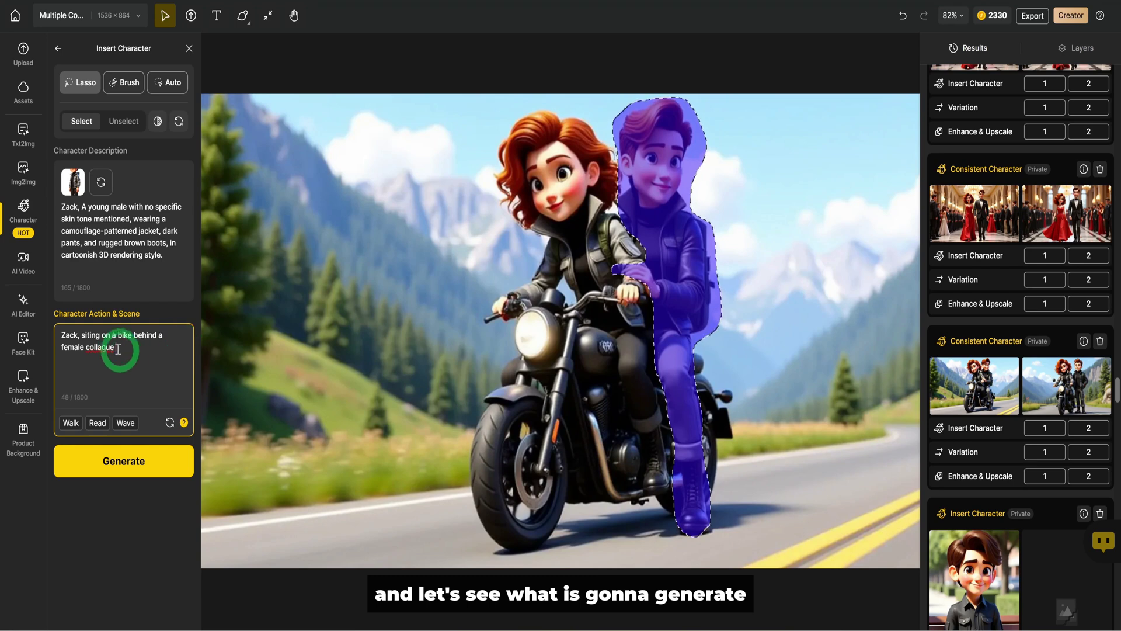
{"action": "type", "text": " and holding her right hand"}
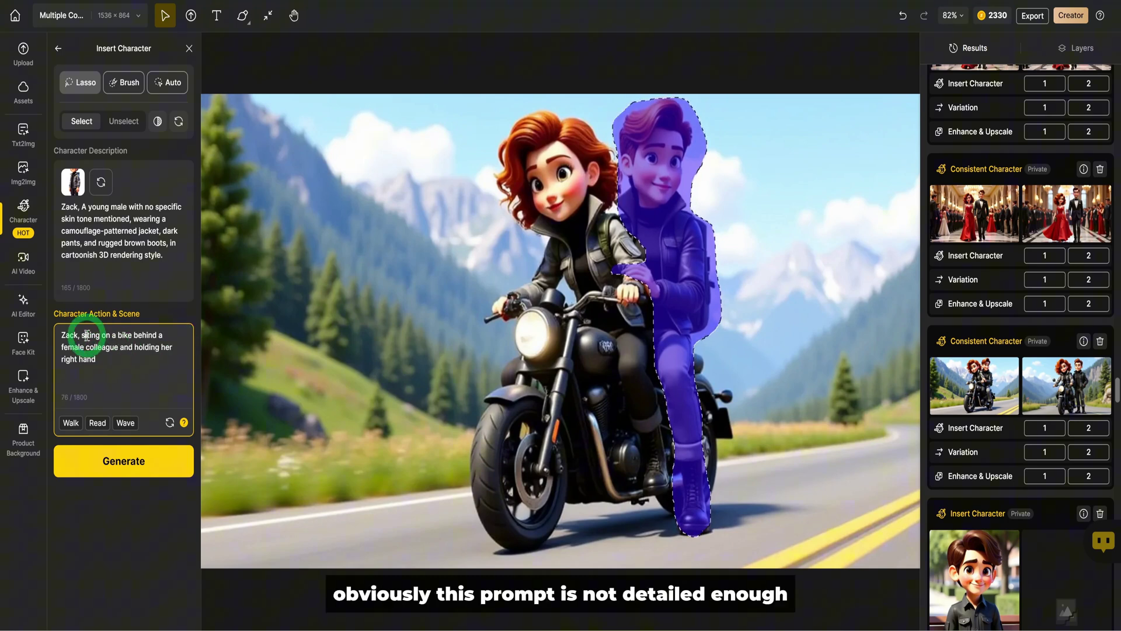
{"action": "type", "text": "t"}
{"action": "left_click", "coordinate": [143, 357]}
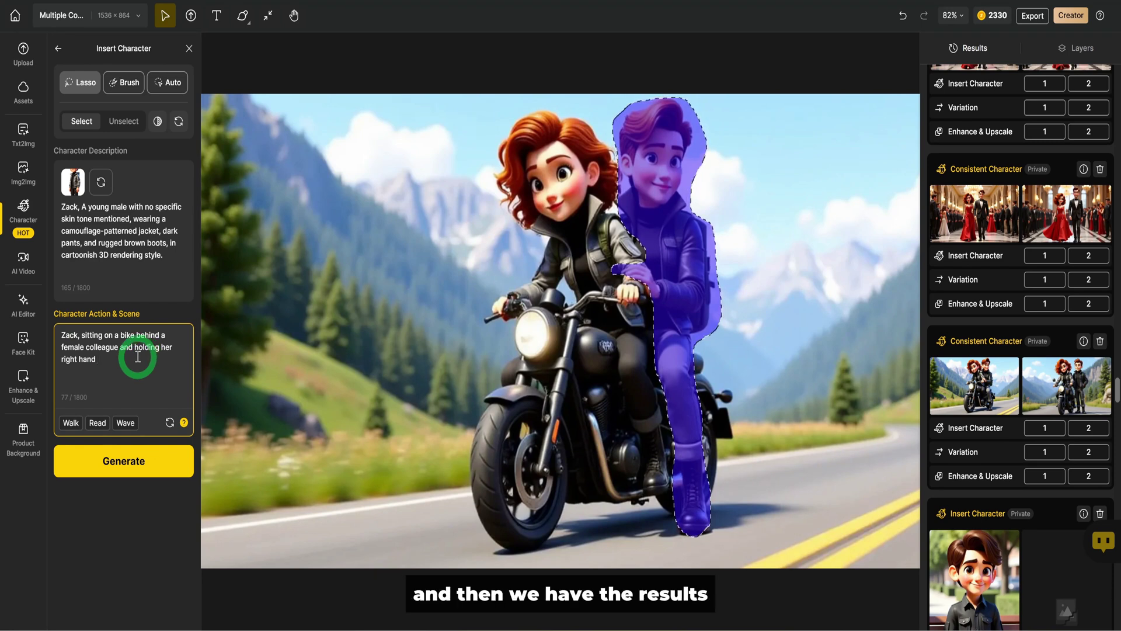
- Generate four motorcycle versions of Zack riding pillion and place the red-jacket one on the canvas
{"action": "left_click", "coordinate": [88, 459]}
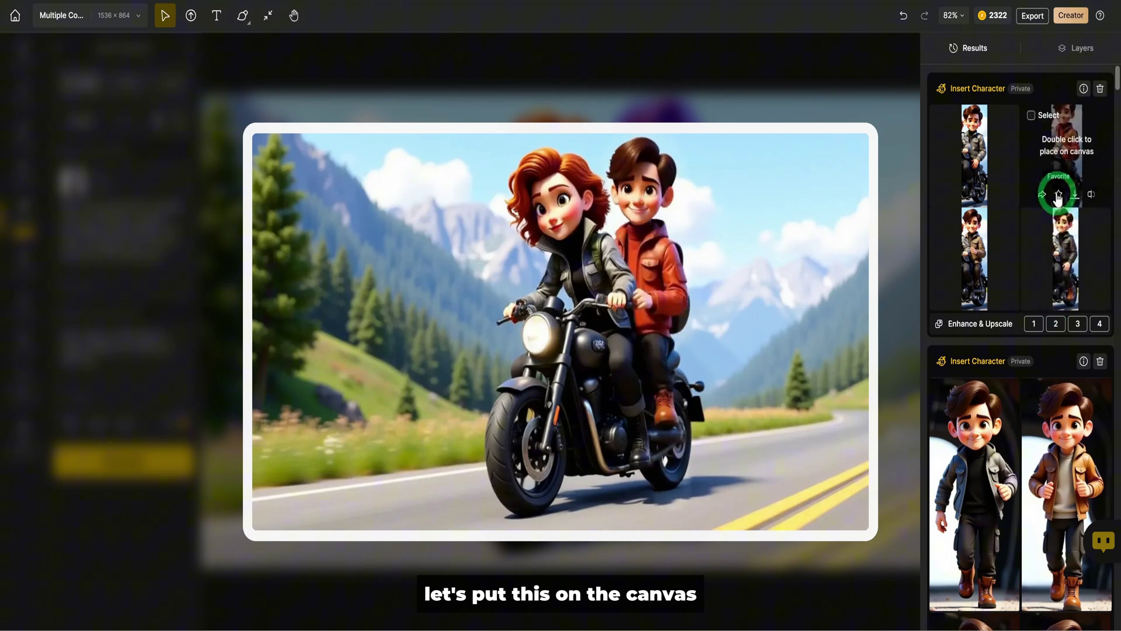
{"action": "double_click", "coordinate": [1062, 290]}
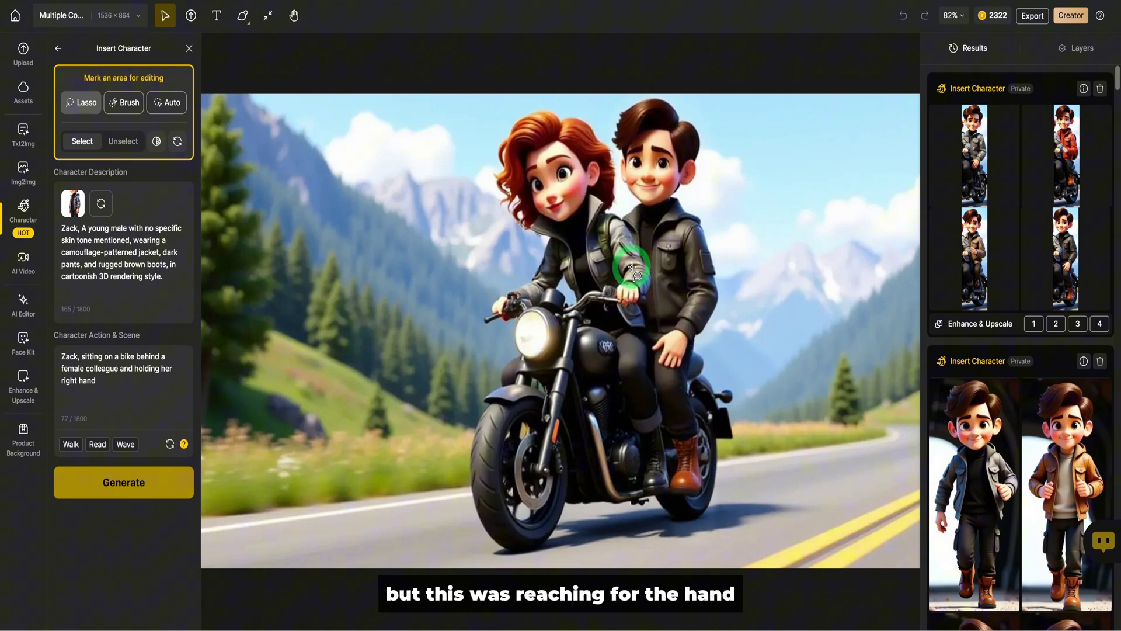
{"action": "mouse_move", "coordinate": [1082, 148]}
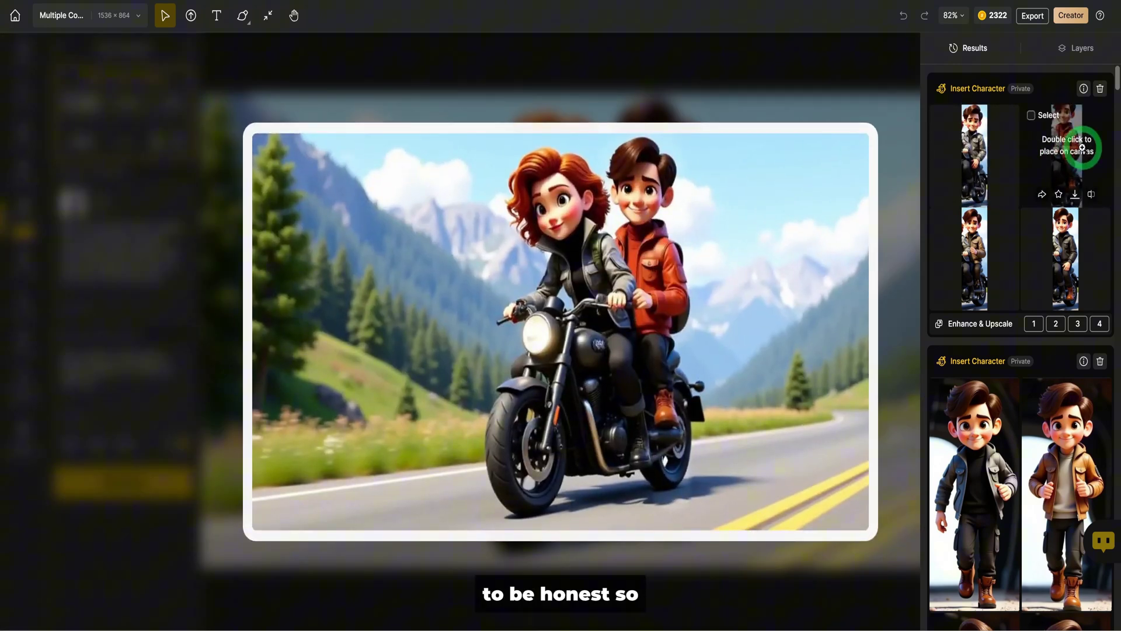
{"action": "mouse_move", "coordinate": [1085, 259]}
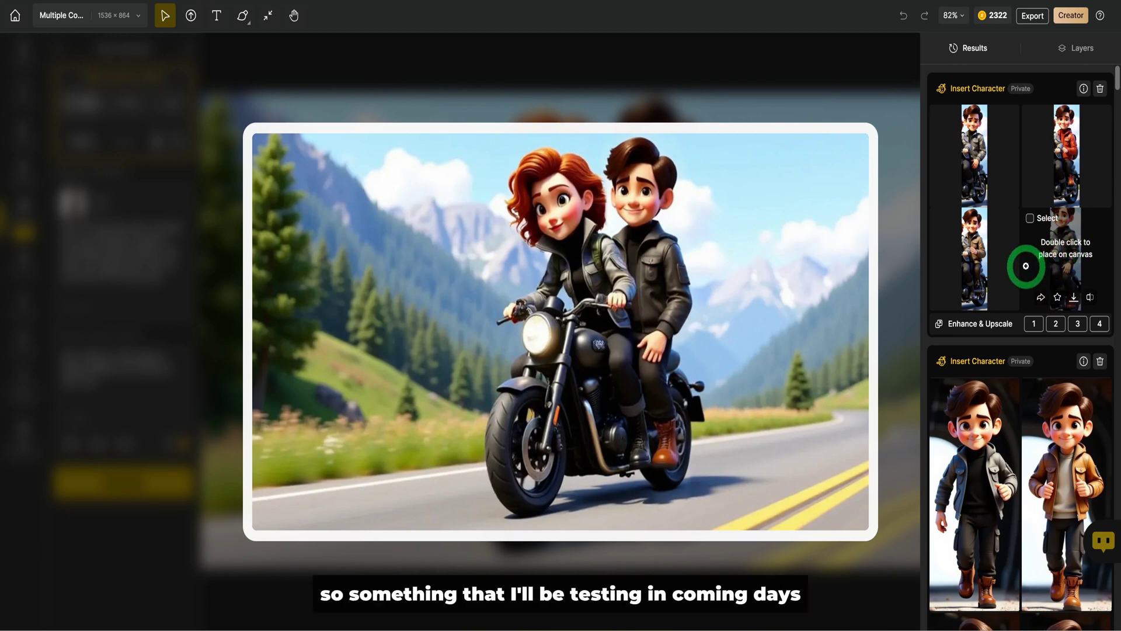
{"action": "mouse_move", "coordinate": [1012, 253]}
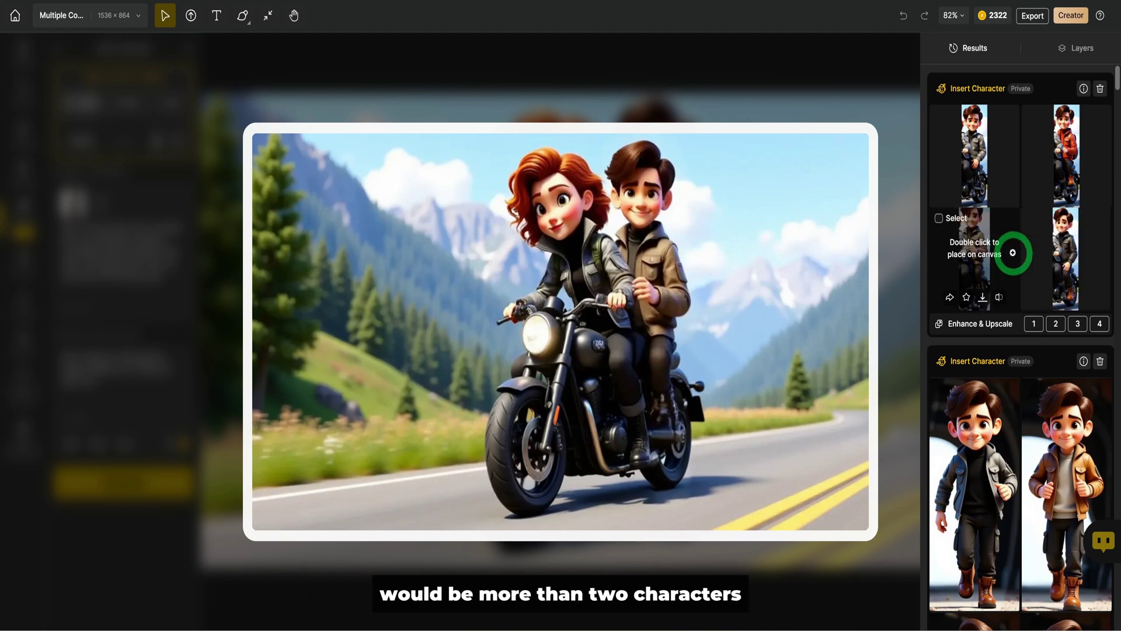
{"action": "double_click", "coordinate": [1012, 252]}
{"action": "double_click", "coordinate": [1061, 135]}
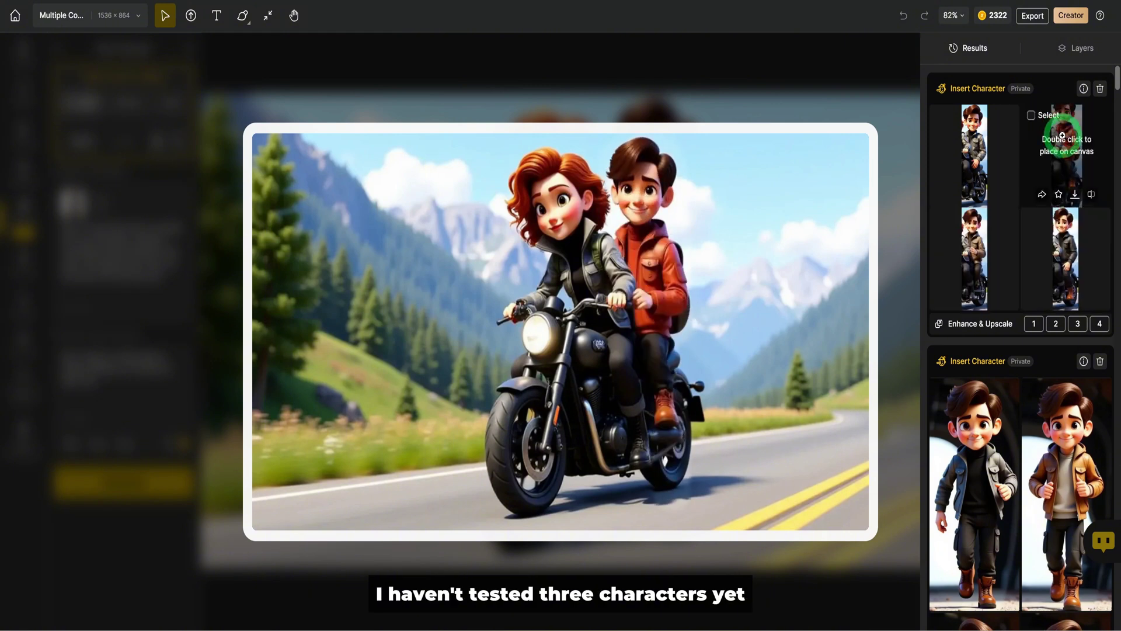